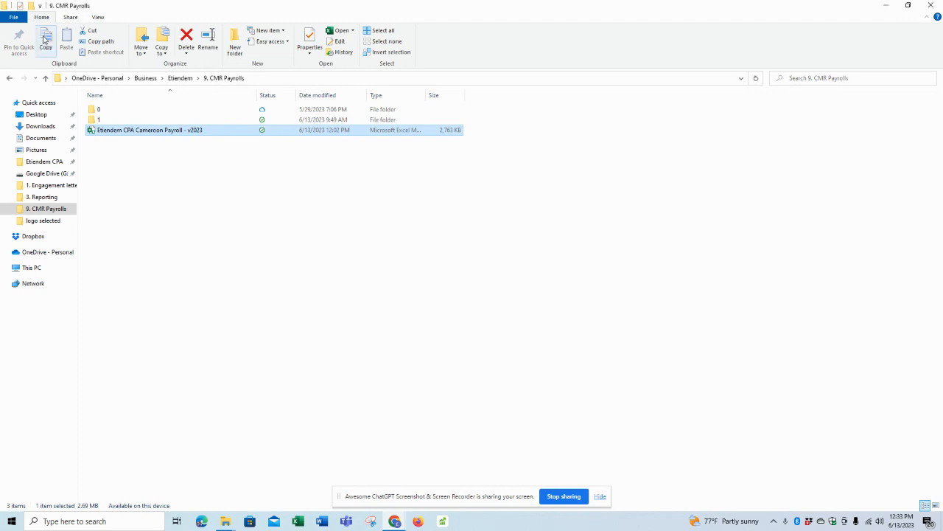
- Paste a copy of the Etiendem CPA Cameroon Payroll - v2023 workbook into the 9. CMR Payrolls folder
{"action": "left_click", "coordinate": [216, 242]}
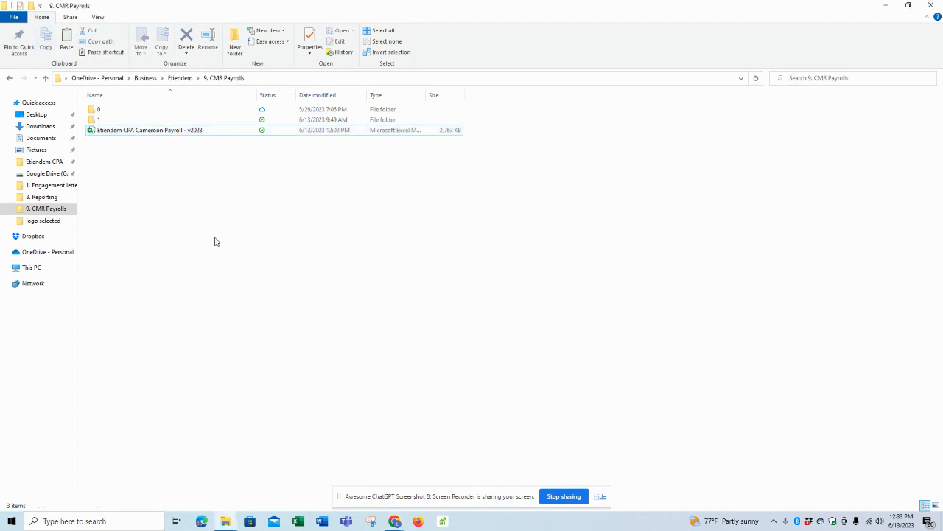
{"action": "key", "text": "ctrl+v"}
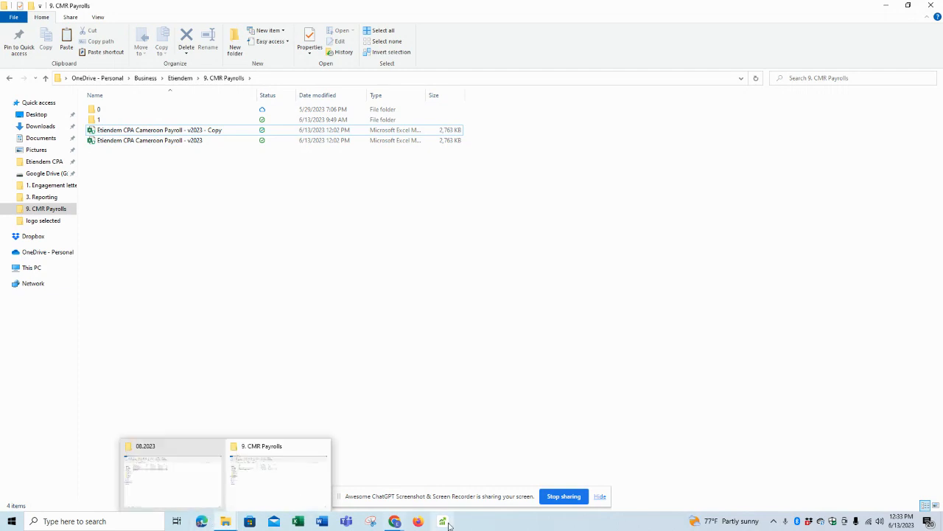
{"action": "mouse_move", "coordinate": [394, 520]}
{"action": "left_click", "coordinate": [383, 500]}
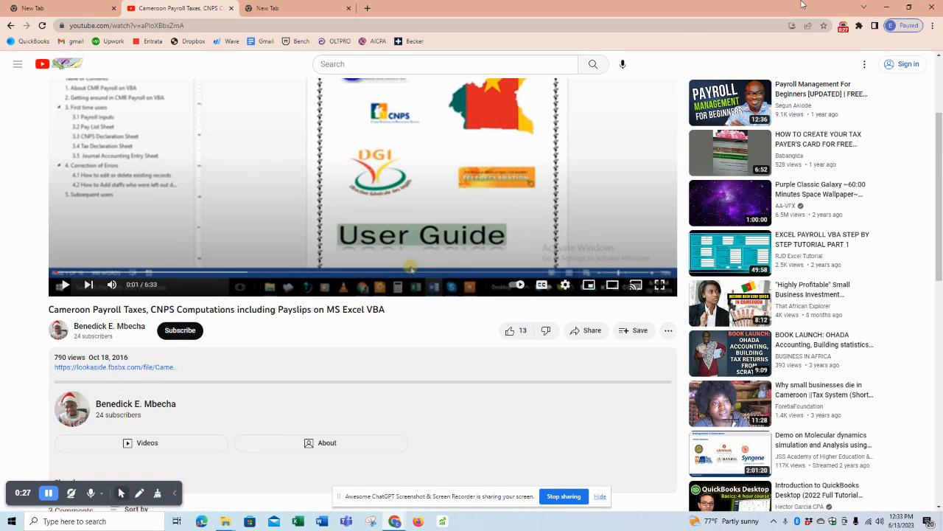
{"action": "left_click", "coordinate": [869, 8]}
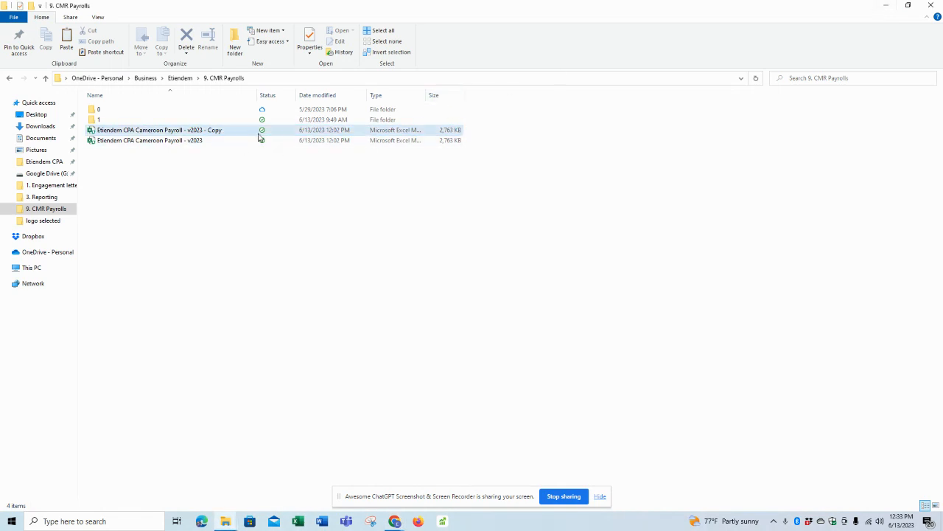
- Open the Etiendem CPA Cameroon Payroll - v2023 - Copy workbook in Excel and maximize its window
{"action": "left_click", "coordinate": [187, 130]}
{"action": "double_click", "coordinate": [186, 131]}
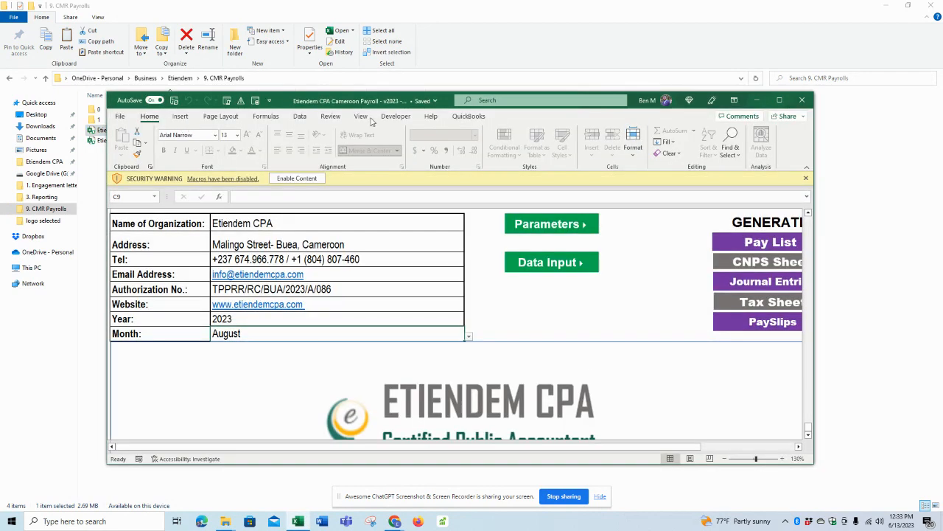
{"action": "left_click", "coordinate": [779, 99]}
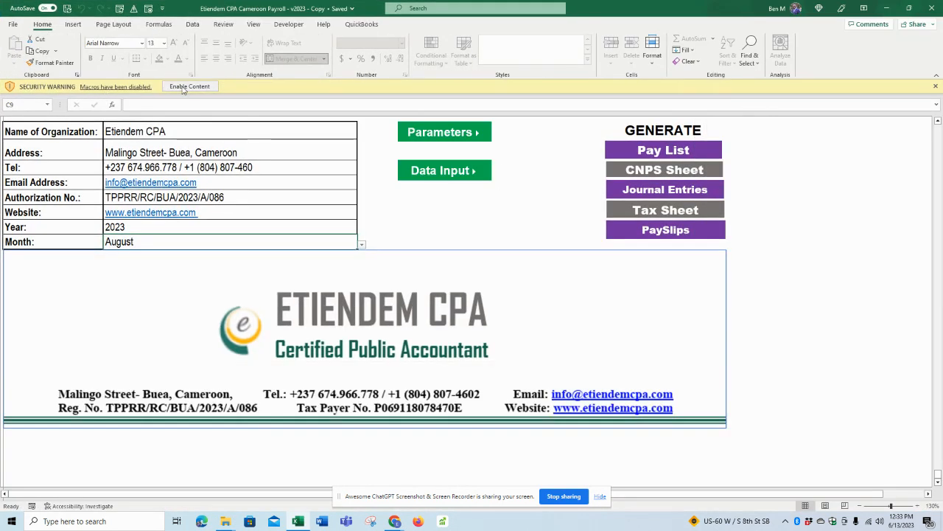
- Set Excel's Trust Center macro settings to "Disable VBA macros with notification" and accept the options
{"action": "left_click", "coordinate": [13, 23]}
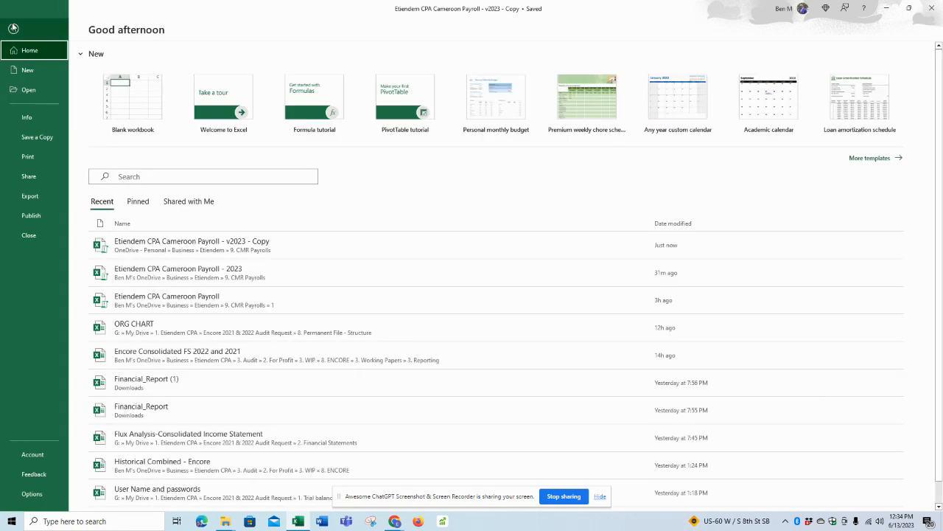
{"action": "left_click", "coordinate": [31, 493]}
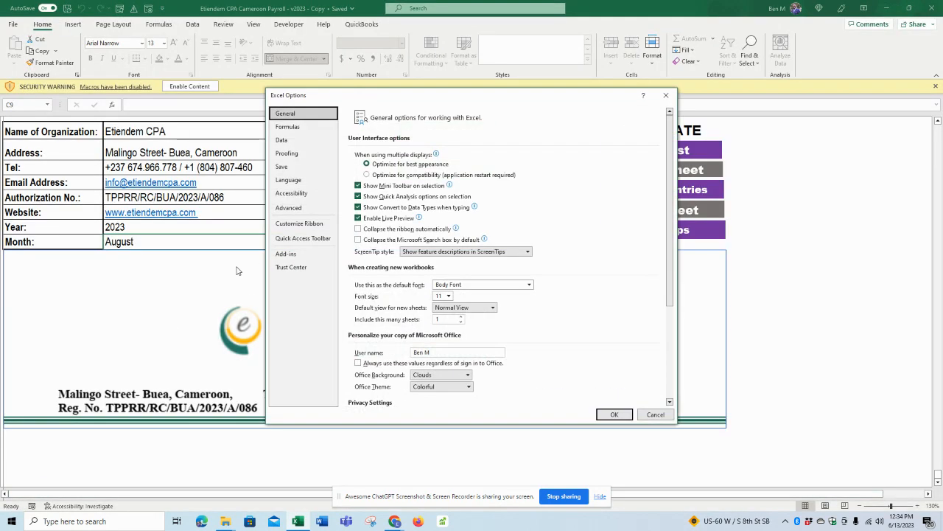
{"action": "left_click", "coordinate": [295, 270]}
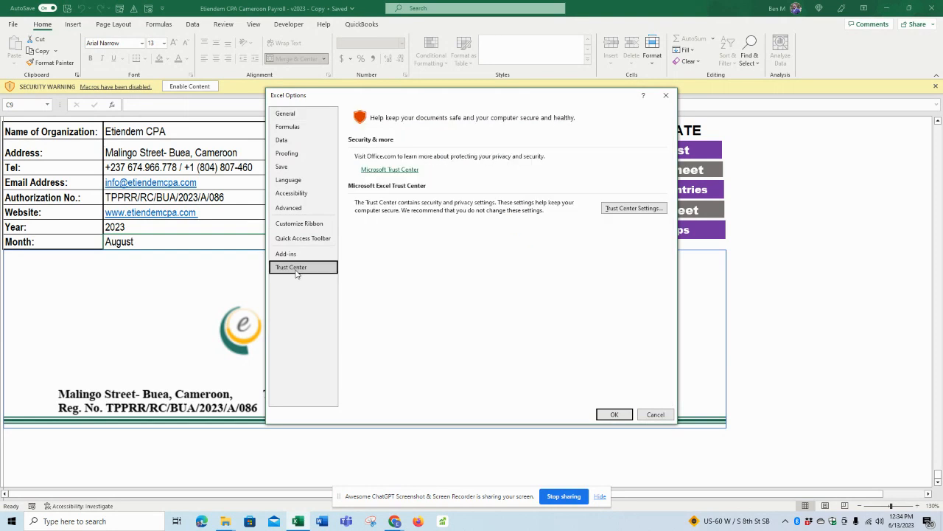
{"action": "left_click", "coordinate": [625, 209]}
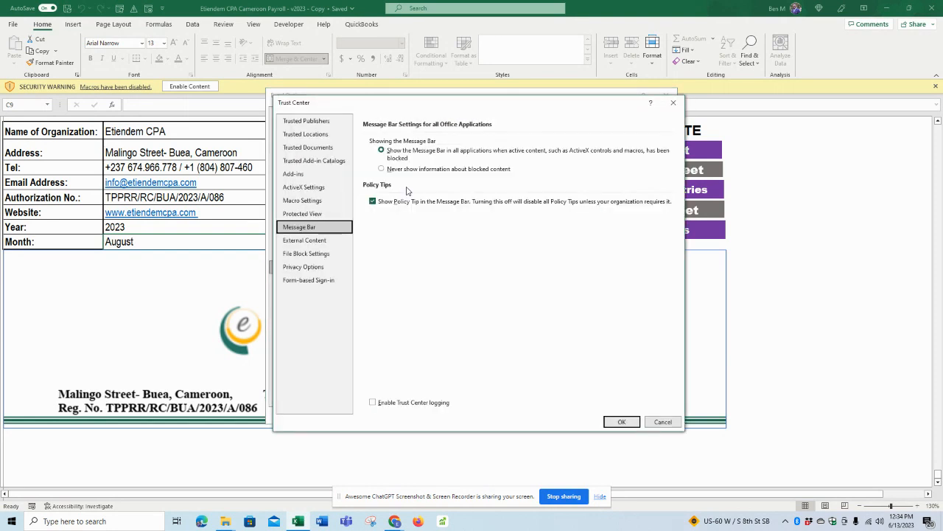
{"action": "left_click", "coordinate": [302, 202]}
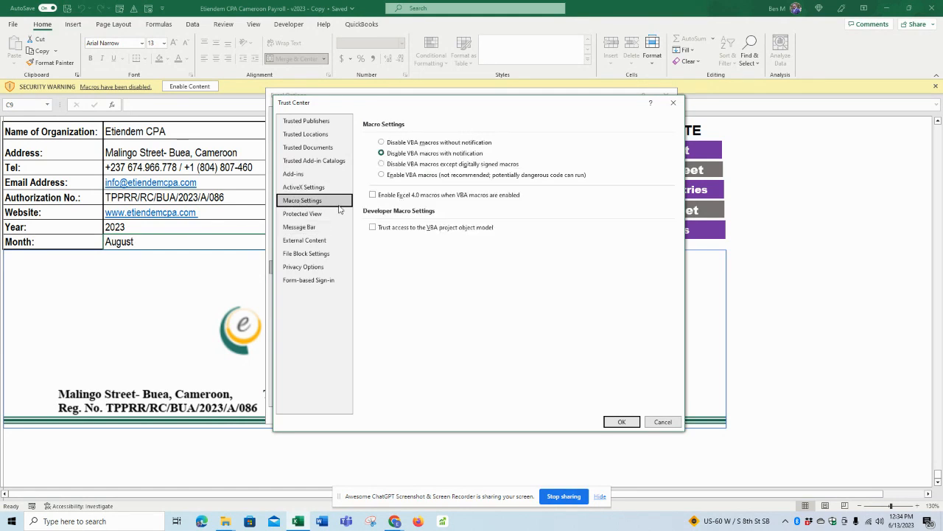
{"action": "left_click", "coordinate": [381, 142]}
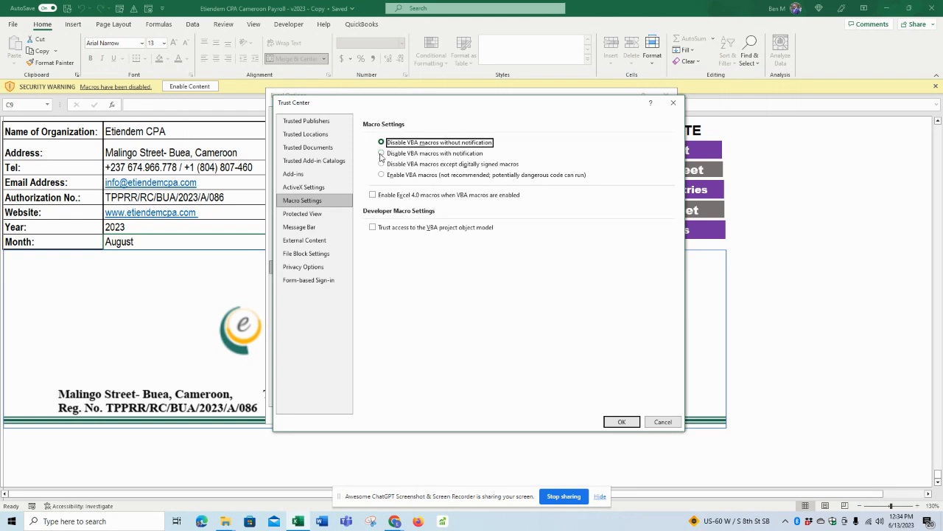
{"action": "left_click", "coordinate": [381, 153]}
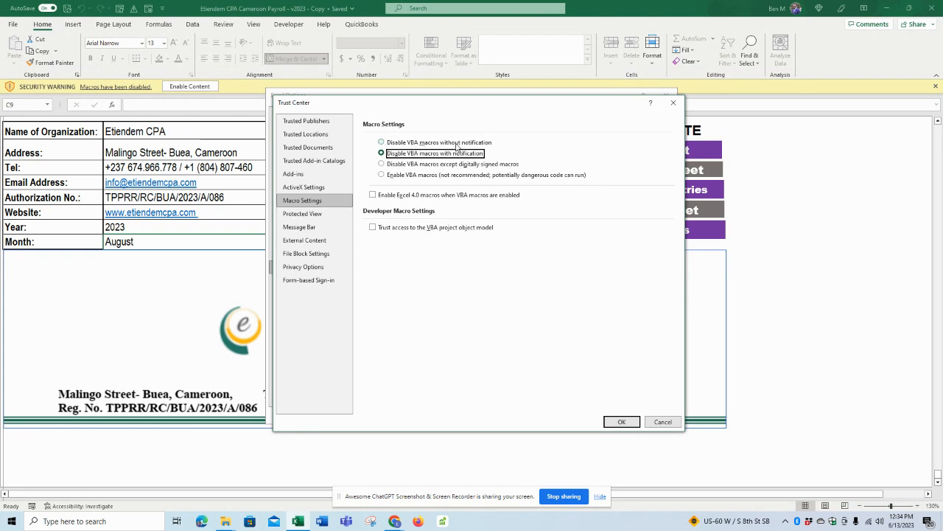
{"action": "left_click", "coordinate": [623, 421]}
{"action": "left_click", "coordinate": [616, 414]}
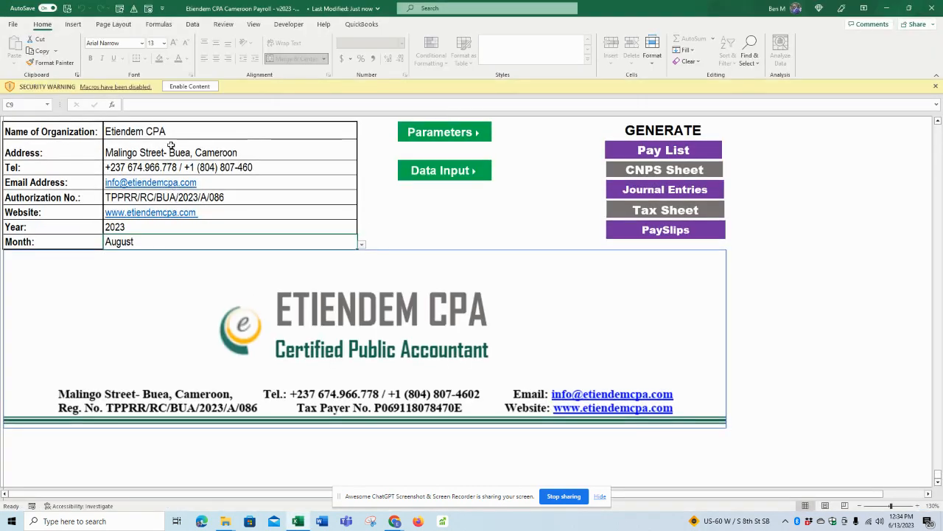
- Enable the workbook's macro content and dismiss the usage notice
{"action": "left_click", "coordinate": [189, 86]}
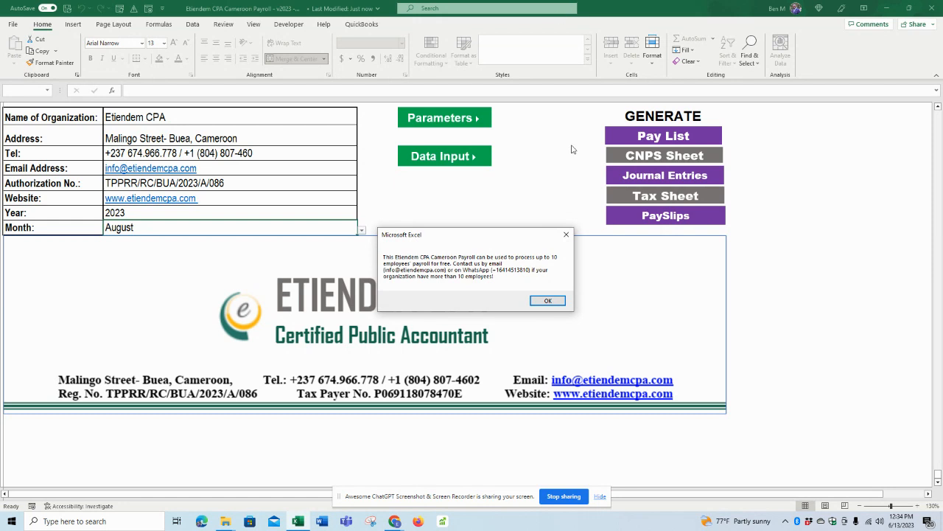
{"action": "left_click", "coordinate": [548, 301]}
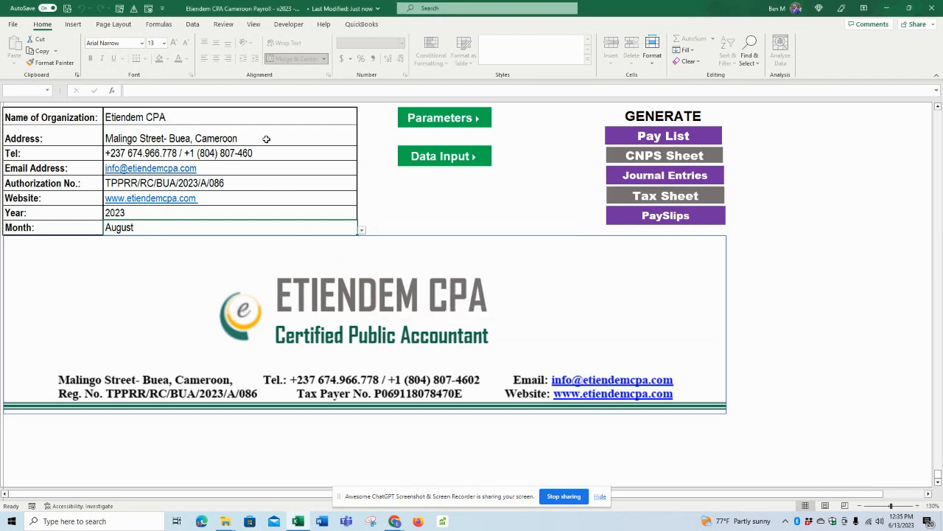
- Try replacing the organization name with "gr" and undo the change
{"action": "left_click_drag", "start_coordinate": [258, 118], "coordinate": [233, 225]}
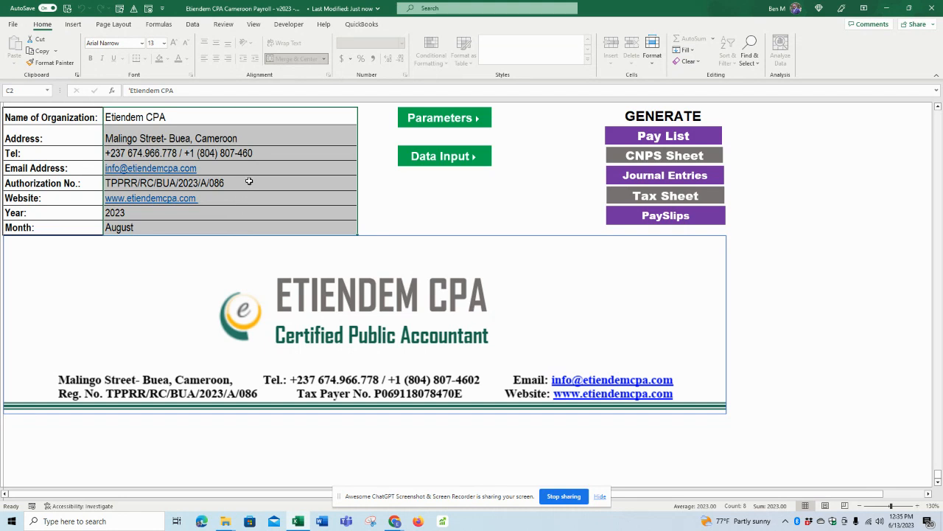
{"action": "left_click", "coordinate": [168, 117]}
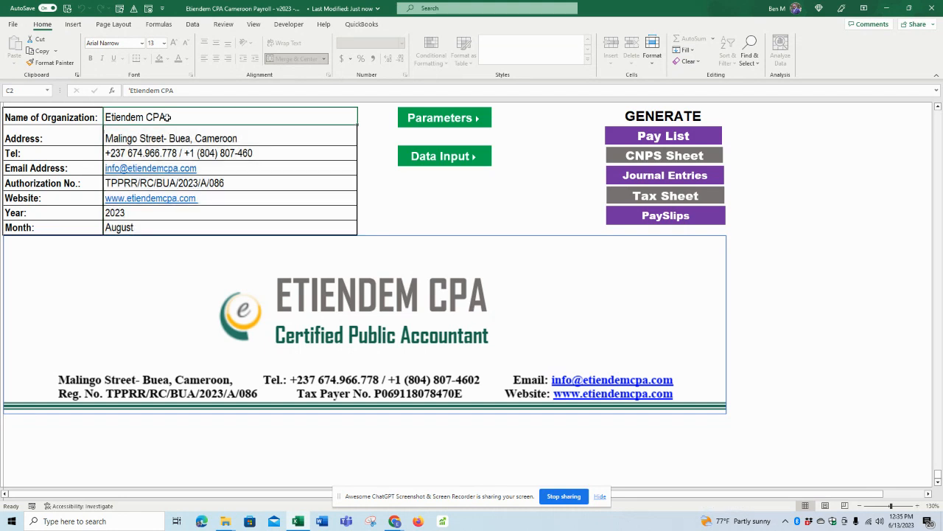
{"action": "type", "text": "gr"}
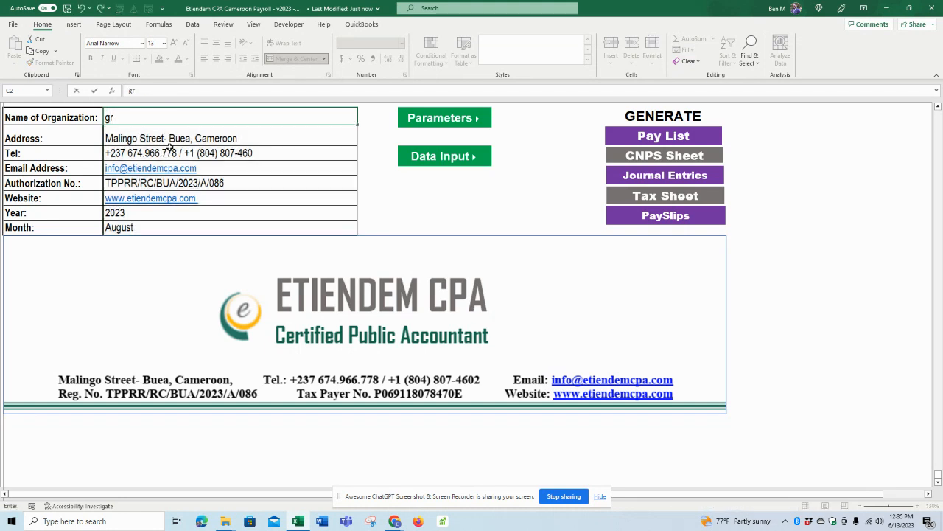
{"action": "key", "text": "Return"}
{"action": "left_click", "coordinate": [150, 121]}
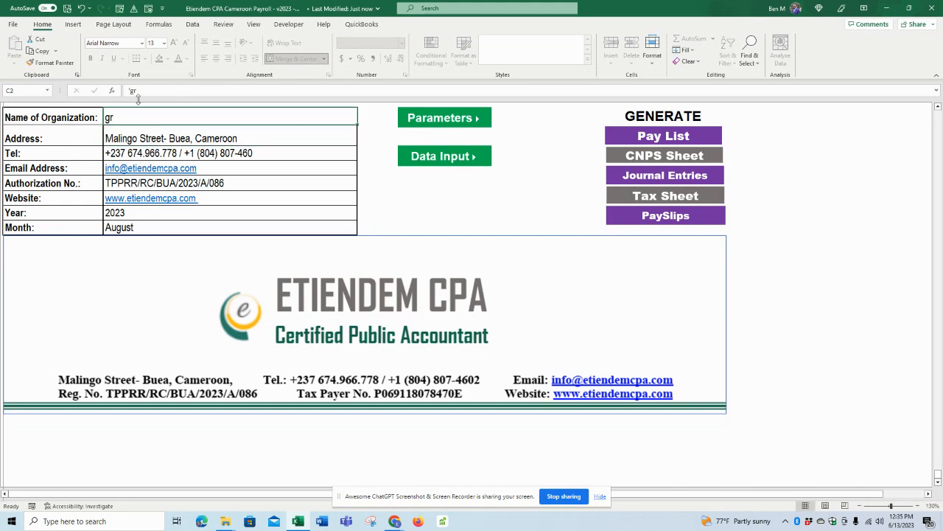
{"action": "left_click", "coordinate": [82, 8]}
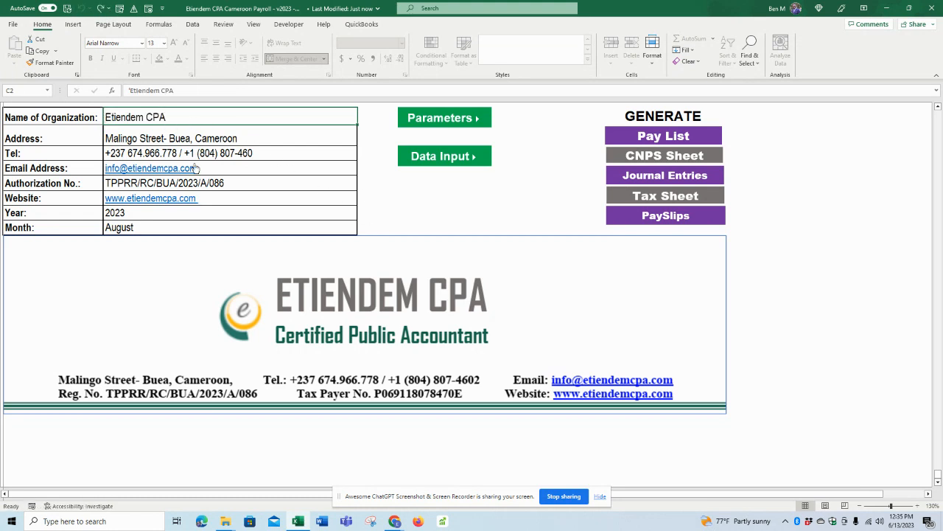
- Set the payroll year to 2023 and the payroll month to June
{"action": "left_click", "coordinate": [136, 213]}
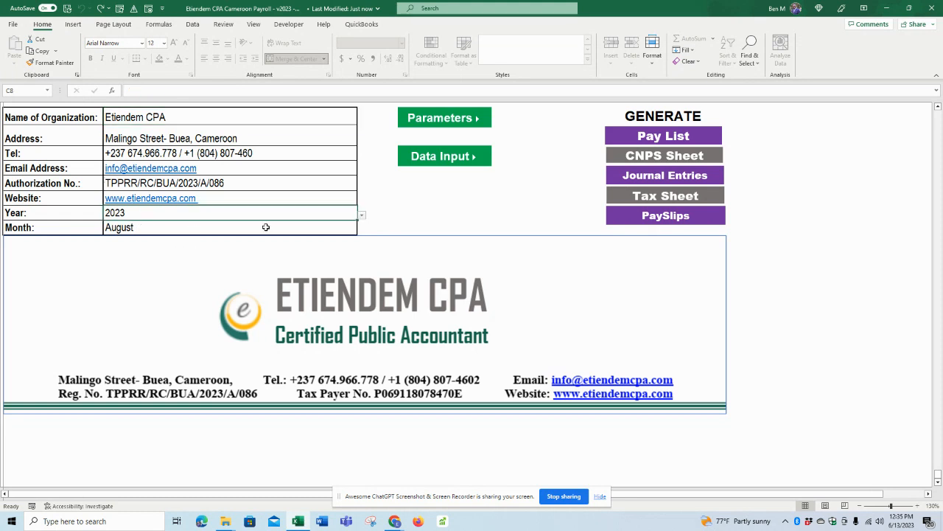
{"action": "left_click", "coordinate": [360, 218]}
{"action": "left_click", "coordinate": [153, 225]}
{"action": "left_click", "coordinate": [135, 230]}
{"action": "left_click", "coordinate": [361, 230]}
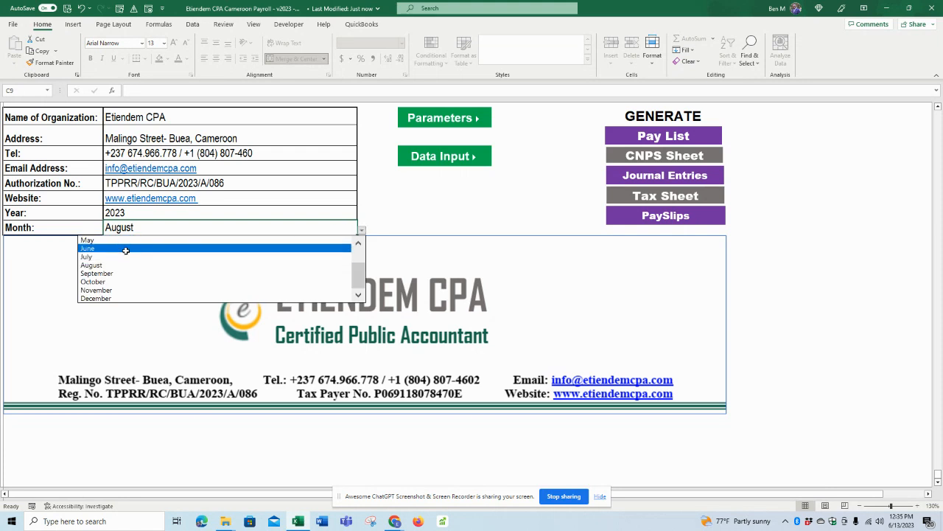
{"action": "left_click", "coordinate": [126, 249]}
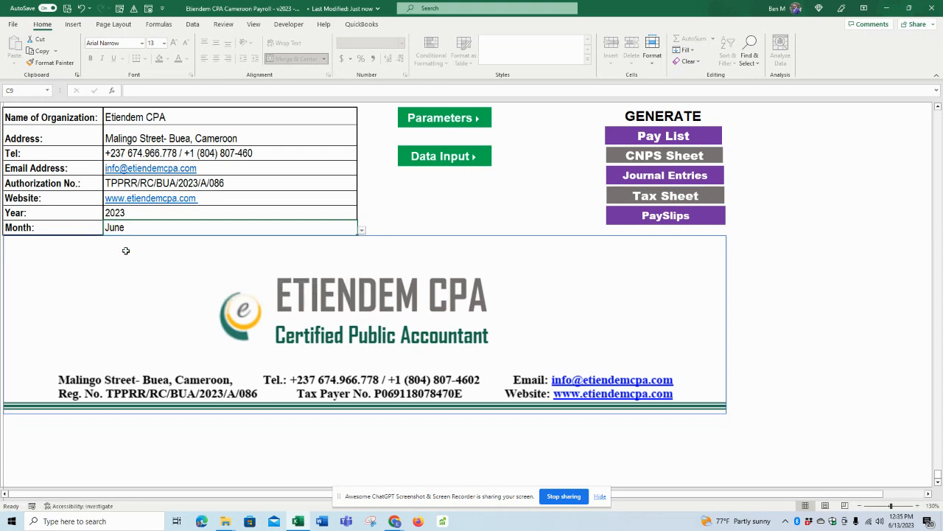
- Open the payroll parameters sheet and check the link to the 2023 General Tax Code
{"action": "left_click", "coordinate": [428, 119]}
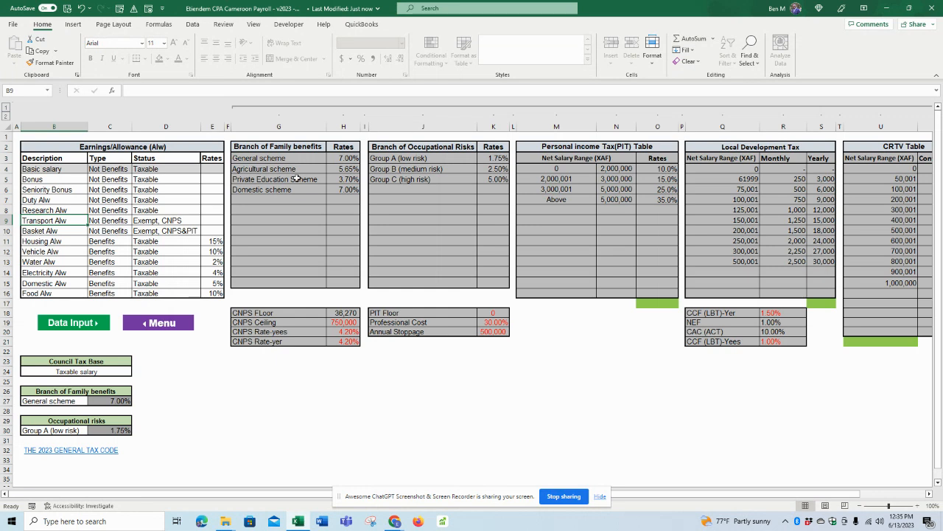
{"action": "left_click", "coordinate": [601, 497]}
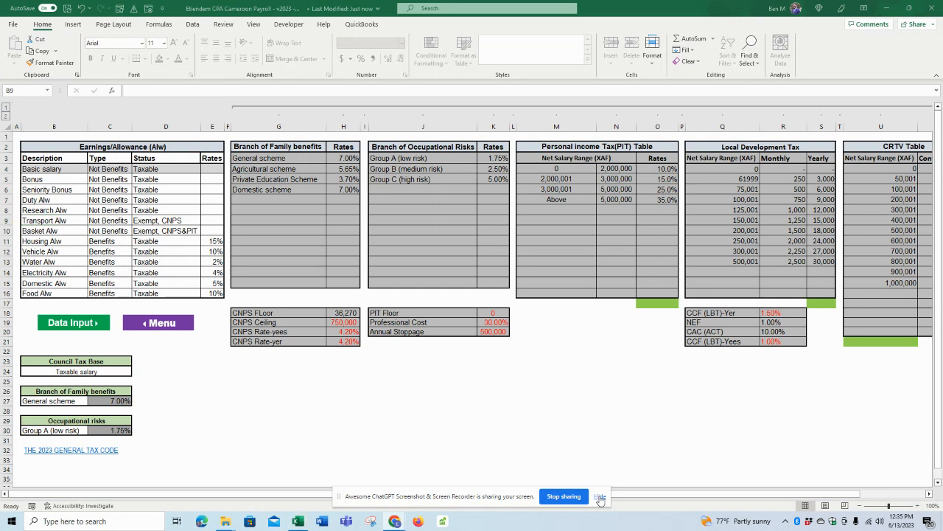
{"action": "left_click_drag", "start_coordinate": [653, 493], "coordinate": [612, 501]}
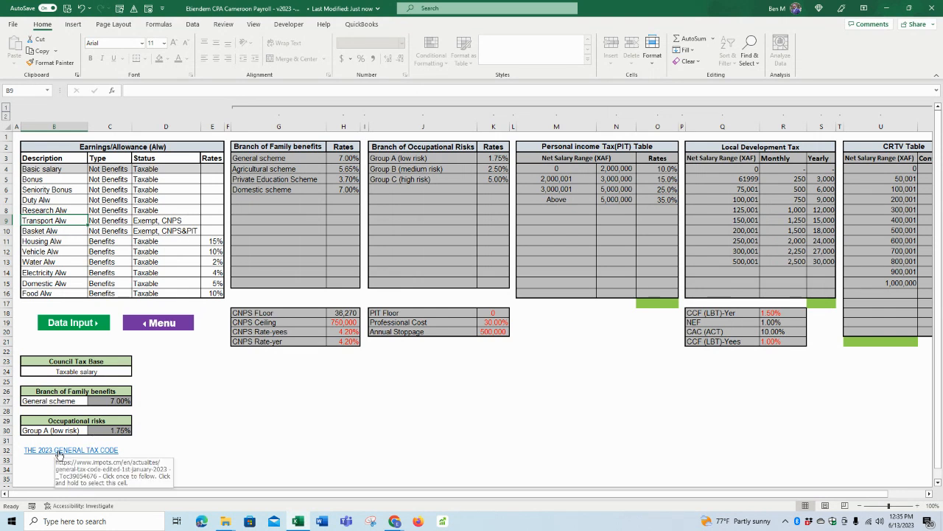
{"action": "left_click", "coordinate": [94, 450]}
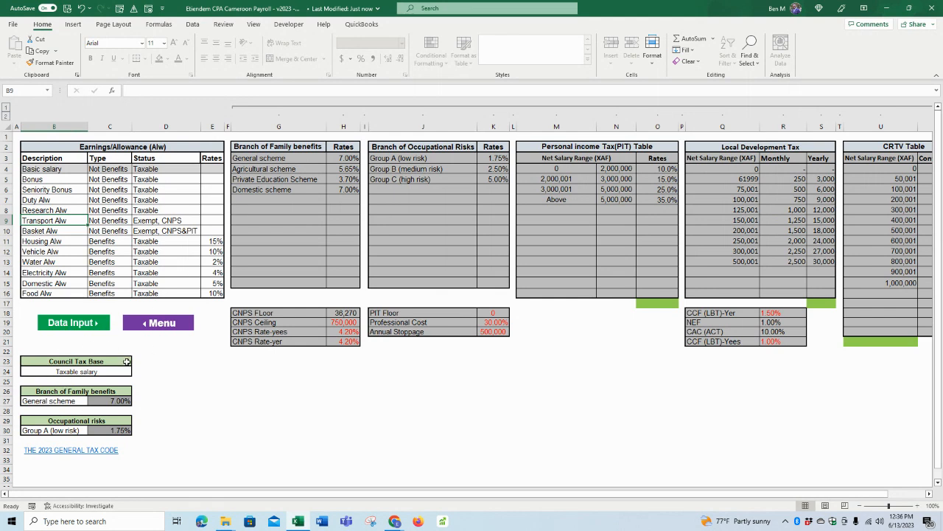
- Set the Council Tax Base to Taxable salary
{"action": "left_click", "coordinate": [81, 375]}
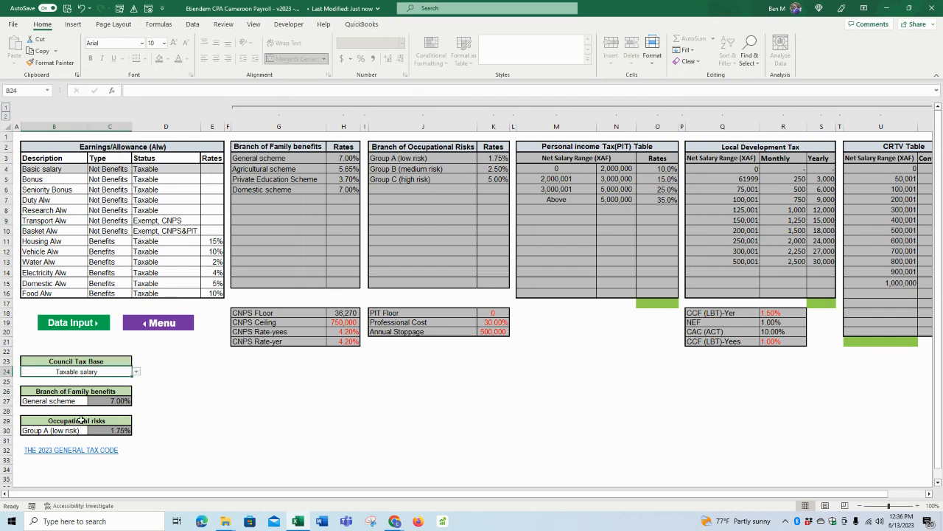
{"action": "left_click", "coordinate": [136, 370]}
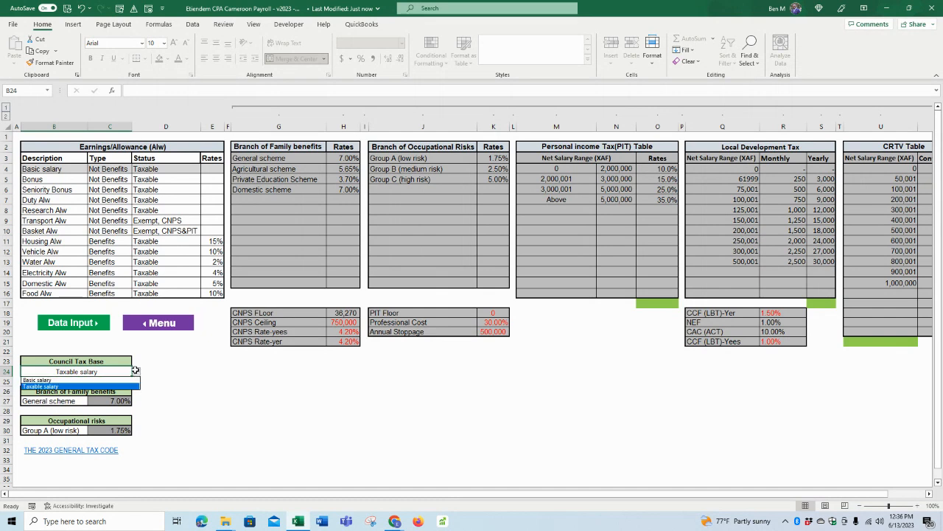
{"action": "left_click", "coordinate": [36, 386]}
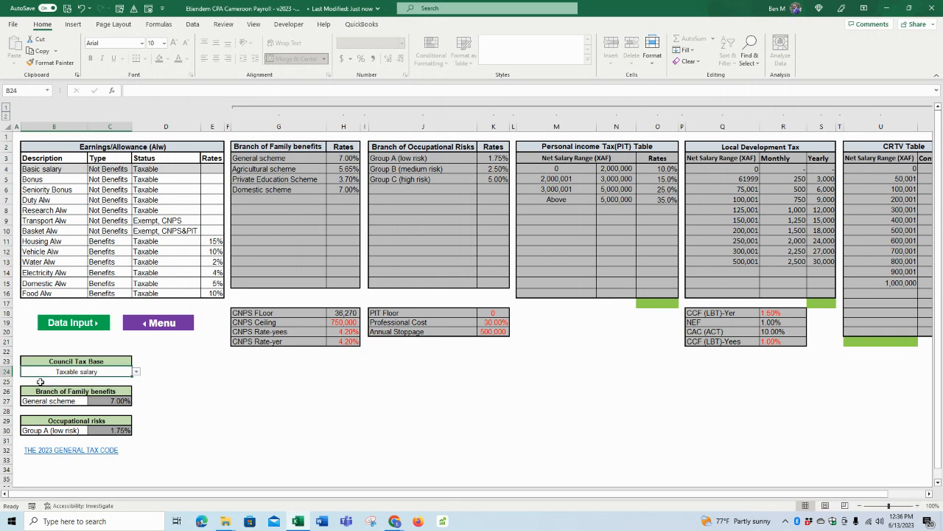
{"action": "left_click", "coordinate": [134, 373]}
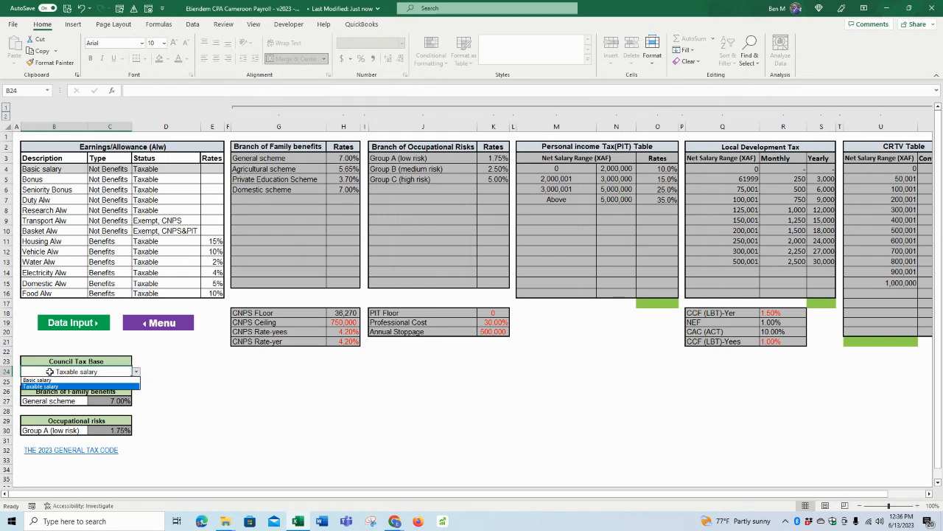
{"action": "left_click", "coordinate": [41, 380]}
{"action": "left_click", "coordinate": [136, 375]}
{"action": "left_click", "coordinate": [49, 386]}
- Set the Branch of Family benefits to Domestic scheme
{"action": "left_click", "coordinate": [64, 401]}
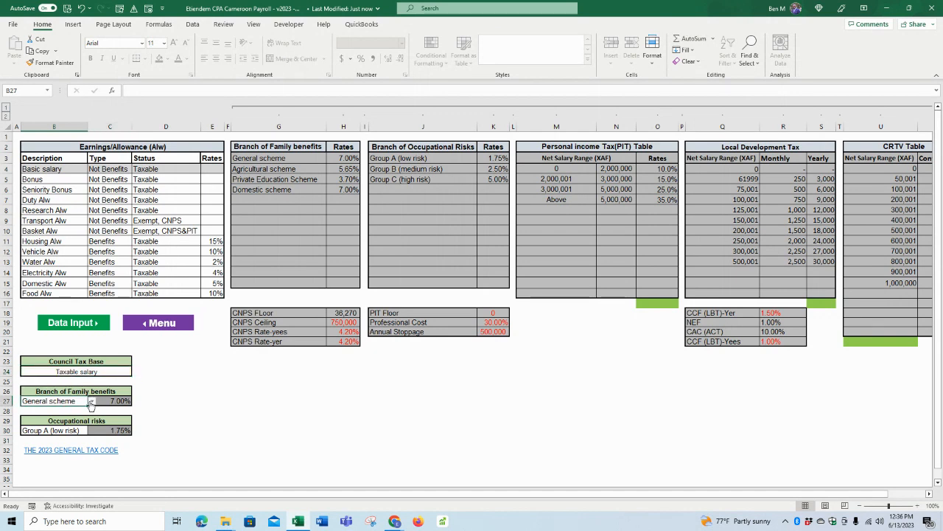
{"action": "left_click", "coordinate": [90, 403]}
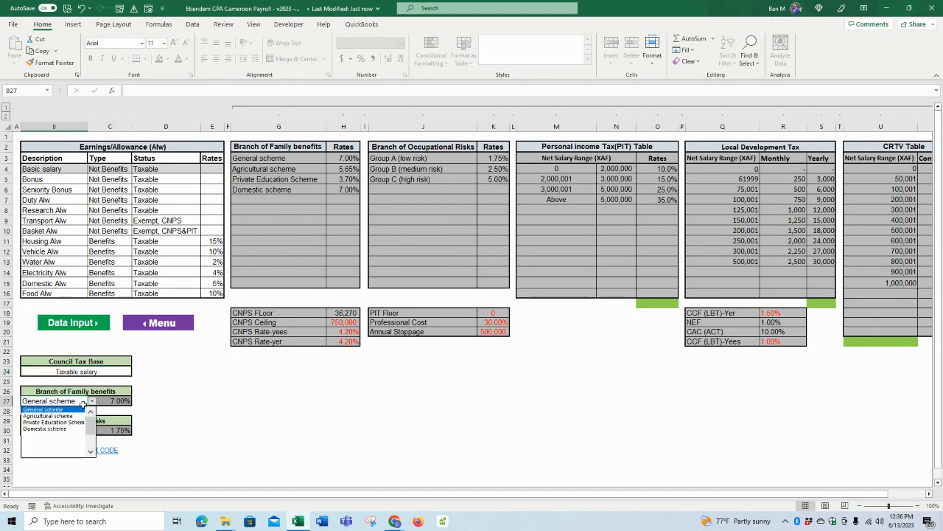
{"action": "left_click", "coordinate": [53, 439]}
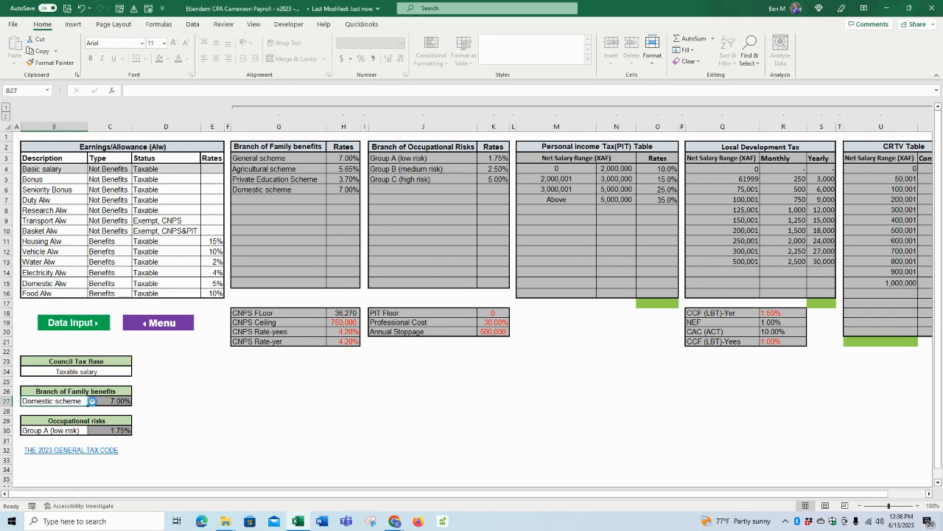
- Set the Branch of Family benefits to General scheme
{"action": "left_click", "coordinate": [91, 401]}
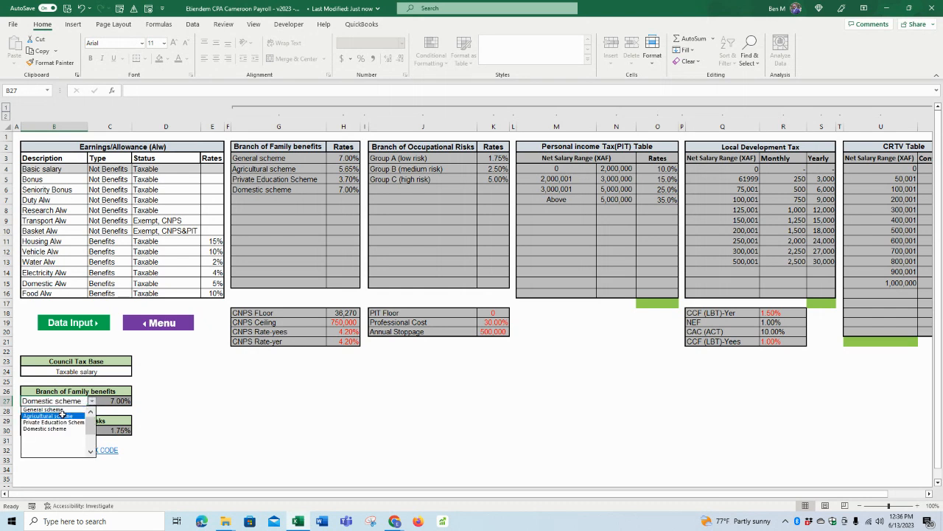
{"action": "left_click", "coordinate": [63, 410]}
- Switch the Occupational risks setting to Group C (high risk) and back to Group A (low risk)
{"action": "left_click", "coordinate": [71, 431]}
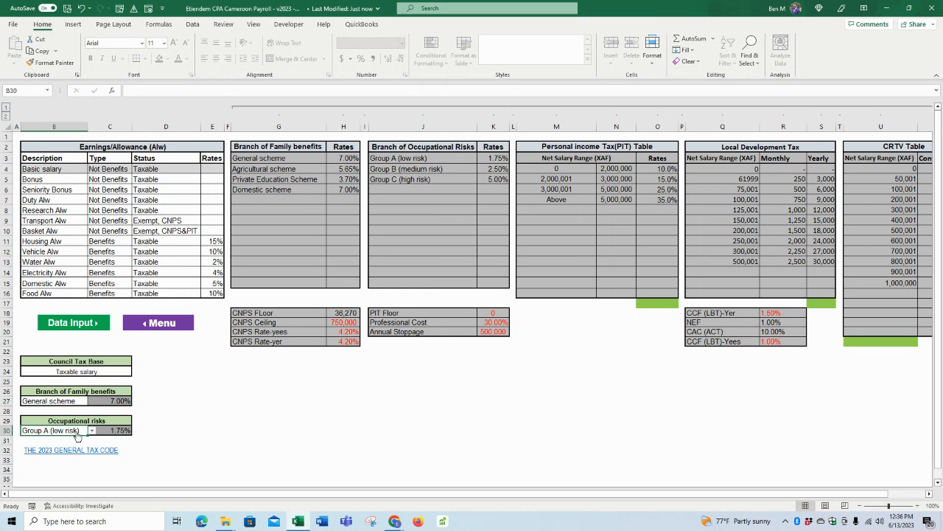
{"action": "left_click", "coordinate": [91, 431]}
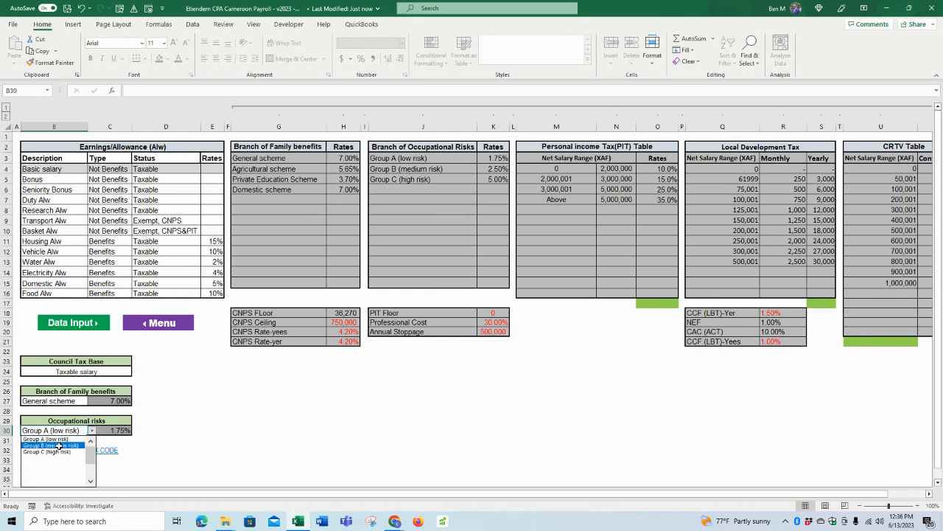
{"action": "left_click", "coordinate": [56, 451]}
{"action": "left_click", "coordinate": [90, 430]}
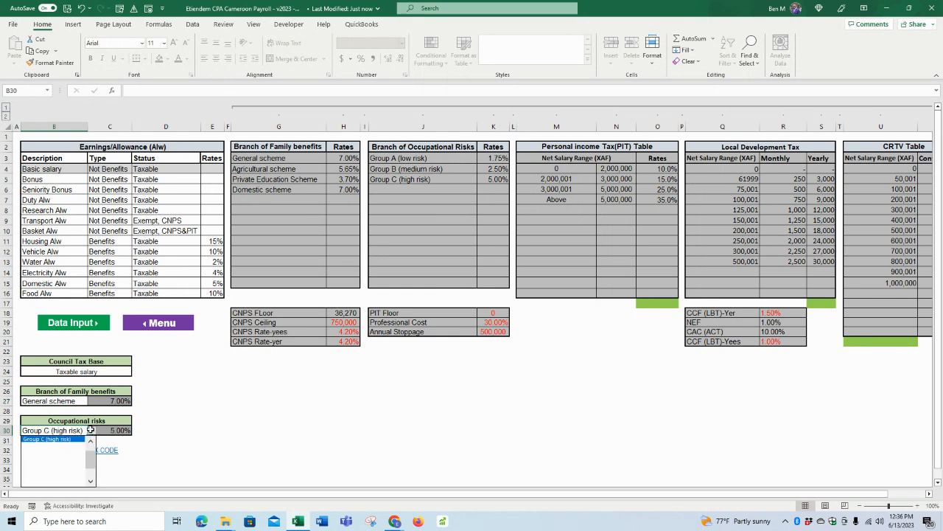
{"action": "left_click", "coordinate": [45, 439]}
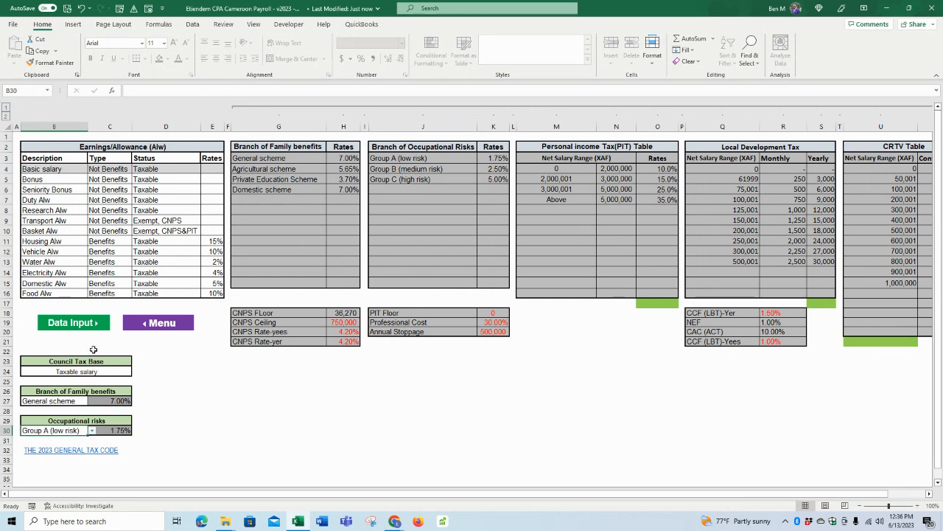
- Rename the Bonus entry in the Earnings/Allowance table as Sick Alw
{"action": "left_click_drag", "start_coordinate": [55, 179], "coordinate": [54, 294]}
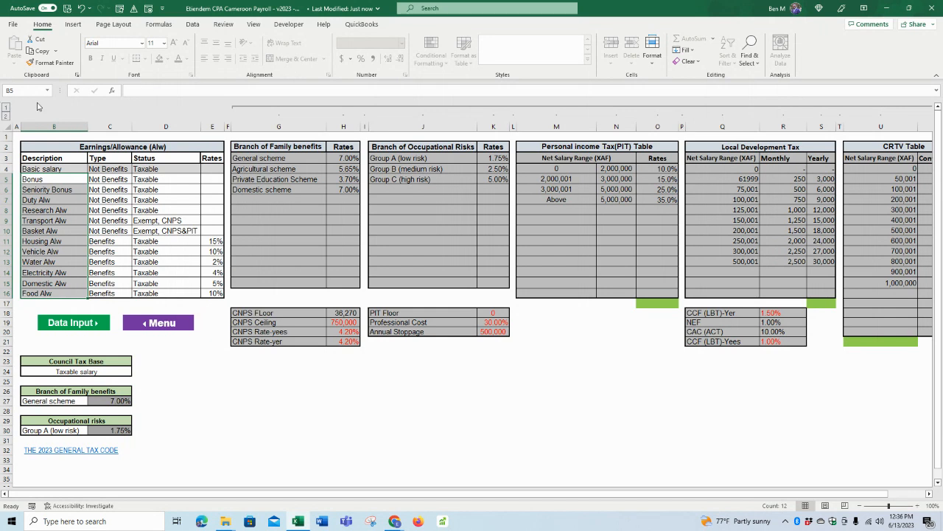
{"action": "left_click", "coordinate": [80, 180]}
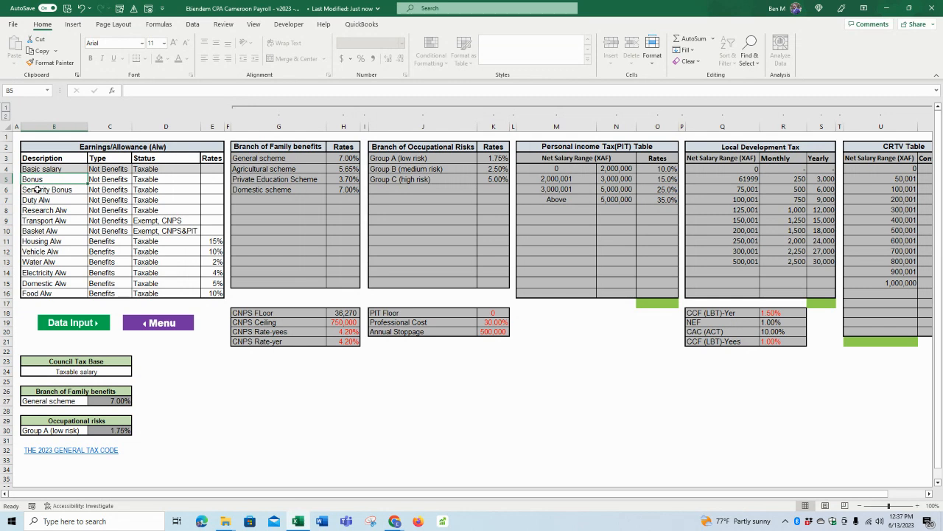
{"action": "type", "text": "Sicl"}
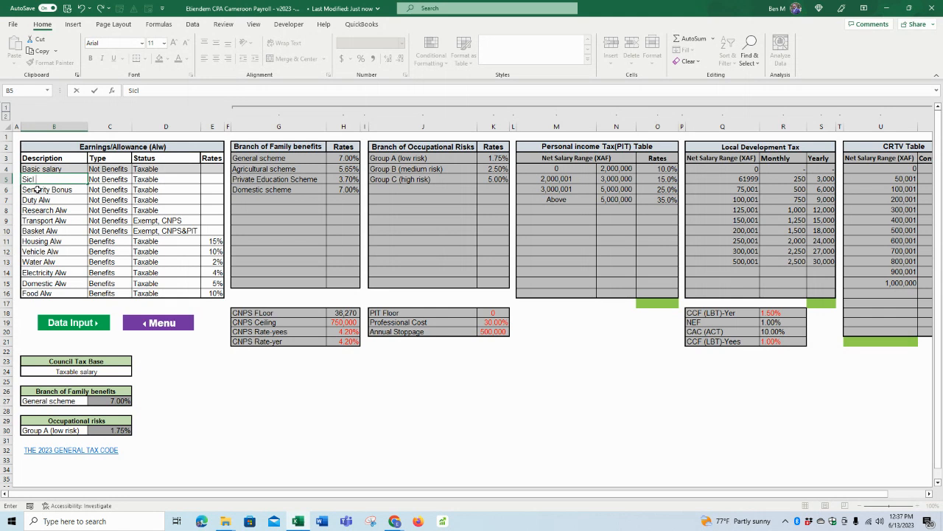
{"action": "type", "text": "Alw"}
{"action": "left_click", "coordinate": [117, 182]}
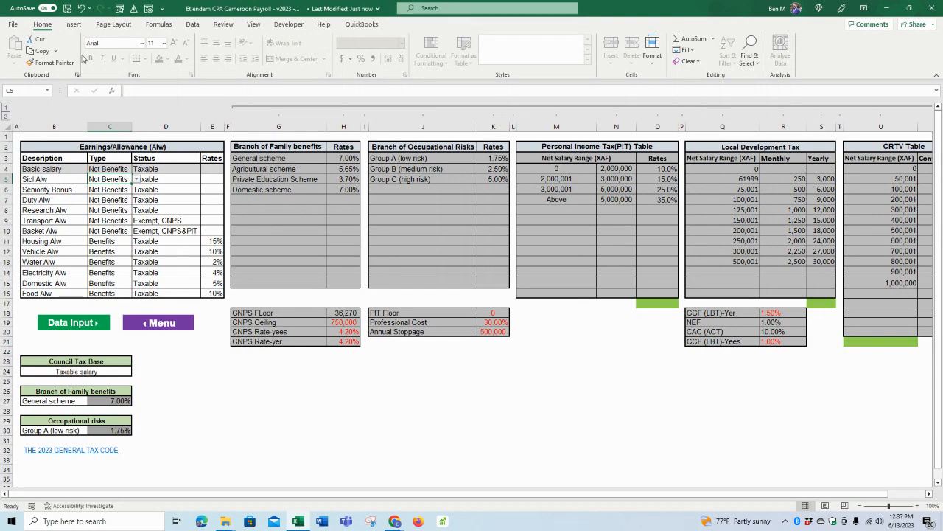
{"action": "left_click", "coordinate": [32, 179]}
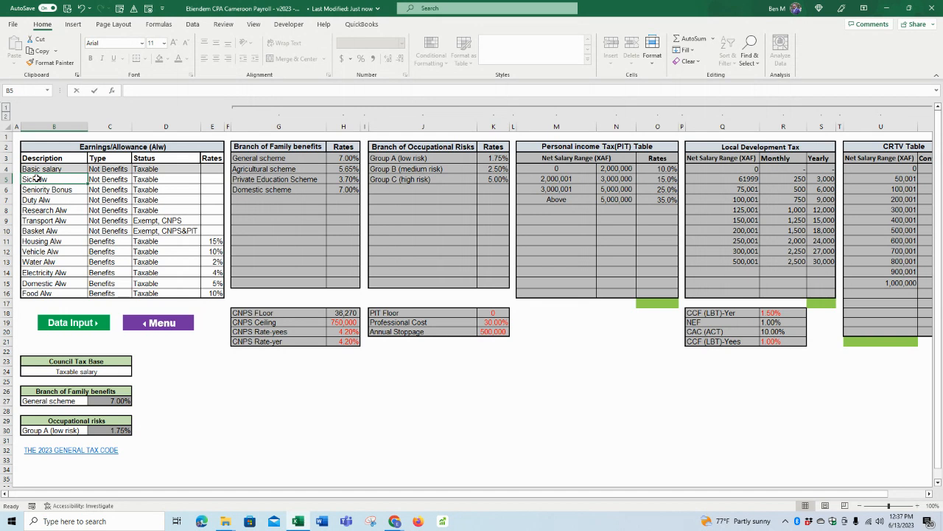
{"action": "type", "text": "Sick Al"}
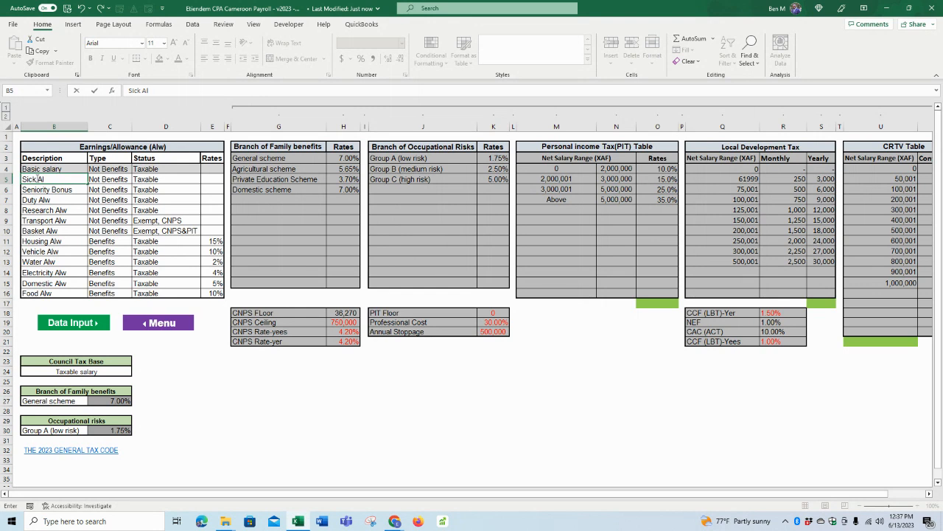
{"action": "type", "text": "w"}
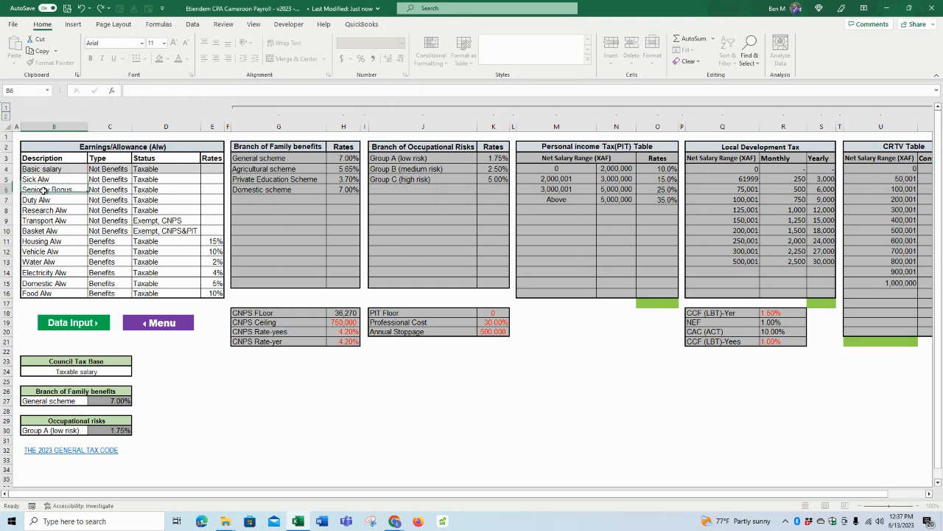
{"action": "key", "text": "Tab"}
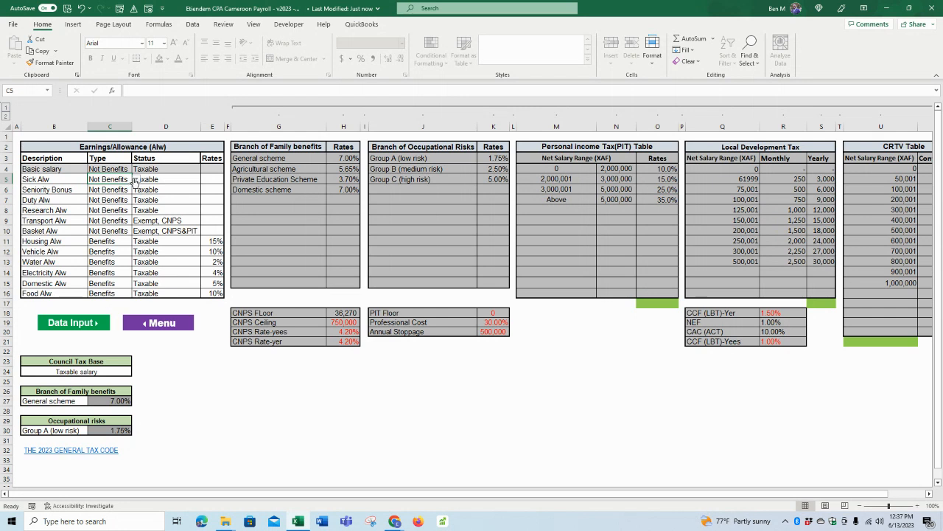
- Check the Type options for Sick Alw and compare the allowances from Housing Alw to Food Alw
{"action": "left_click", "coordinate": [135, 180]}
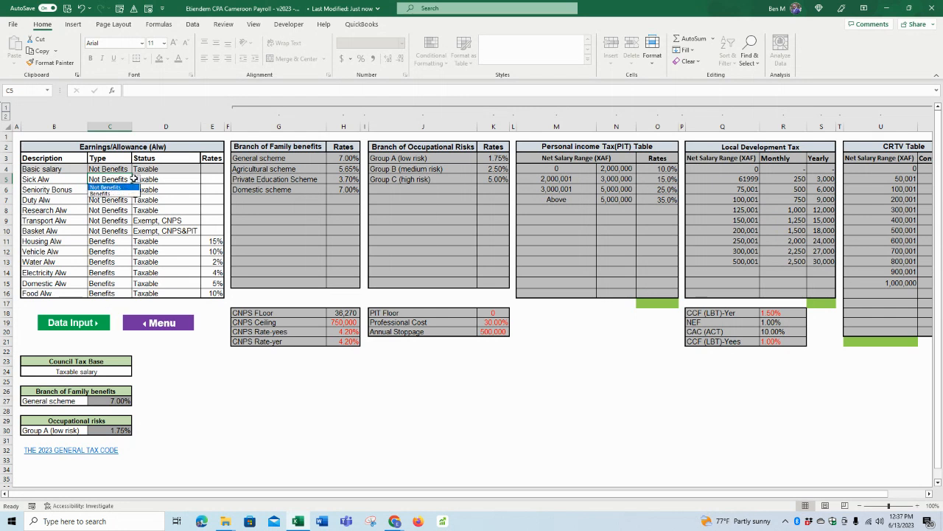
{"action": "left_click", "coordinate": [69, 202]}
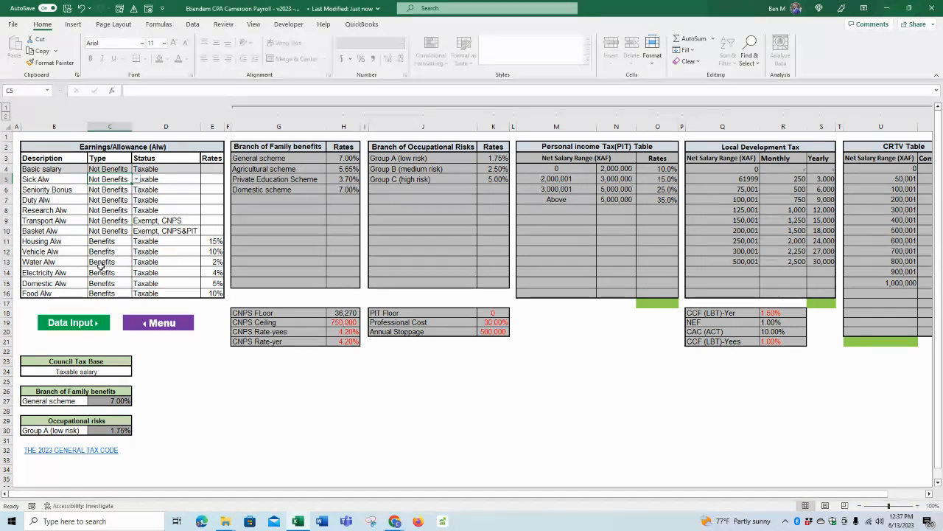
{"action": "left_click_drag", "start_coordinate": [109, 243], "coordinate": [110, 292]}
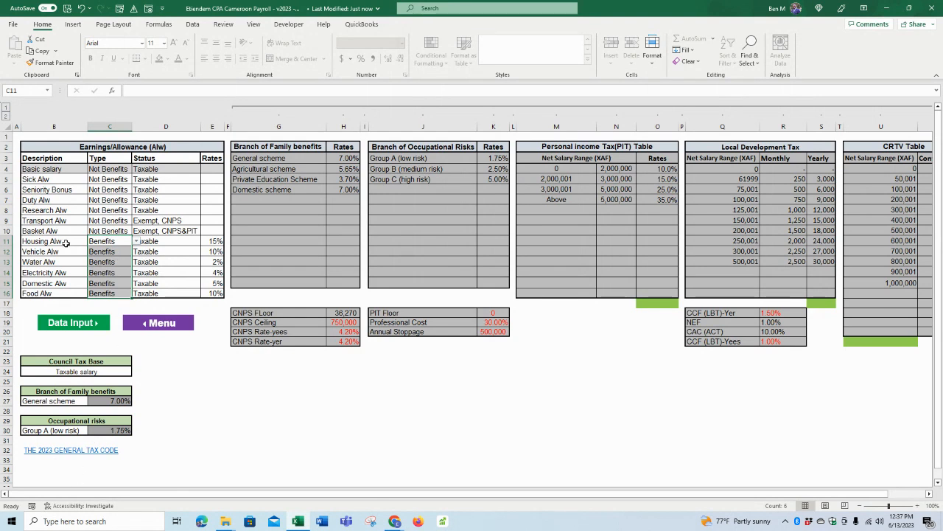
{"action": "left_click", "coordinate": [120, 181]}
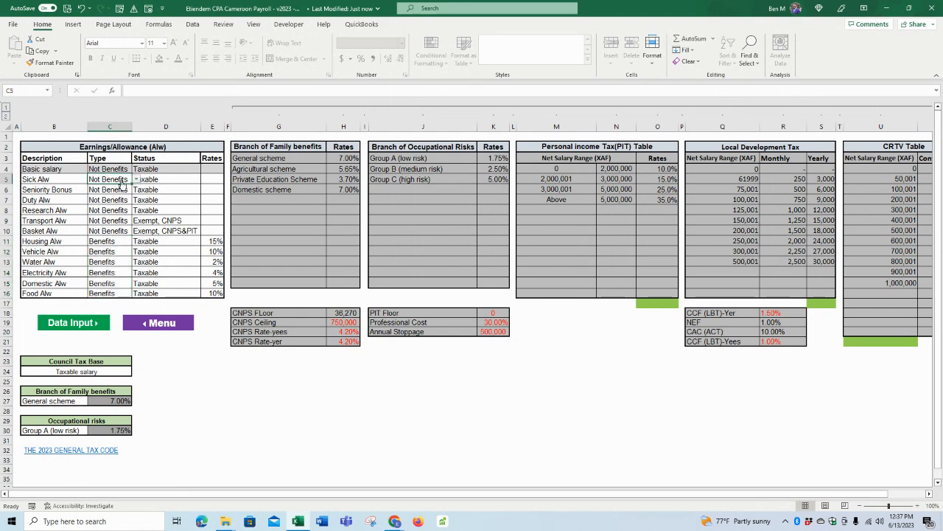
- Set the status of Sick Alw to Exempt, CNPS&PIT
{"action": "left_click", "coordinate": [162, 181]}
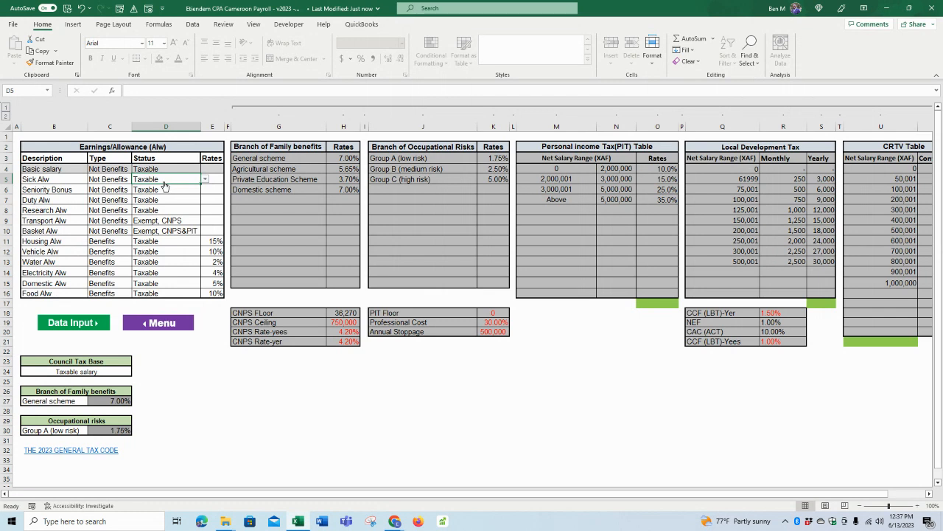
{"action": "left_click", "coordinate": [206, 181]}
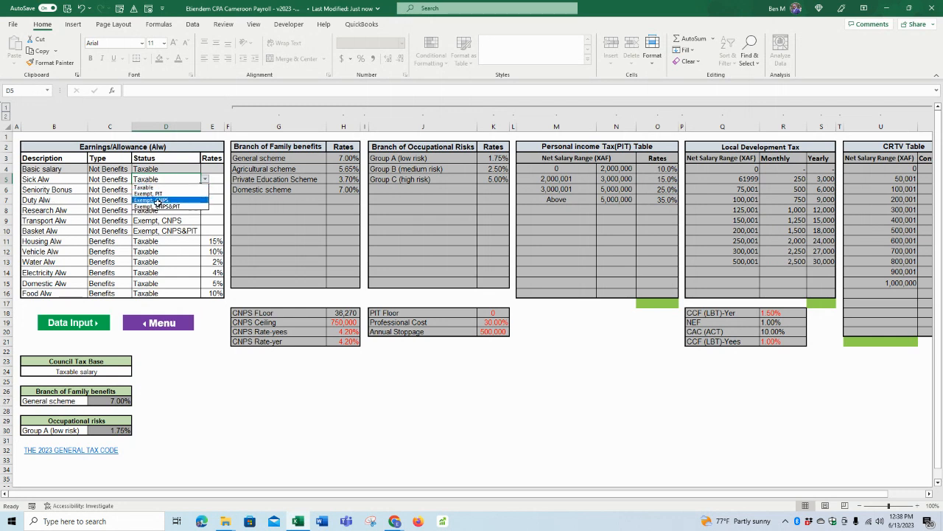
{"action": "left_click", "coordinate": [44, 191]}
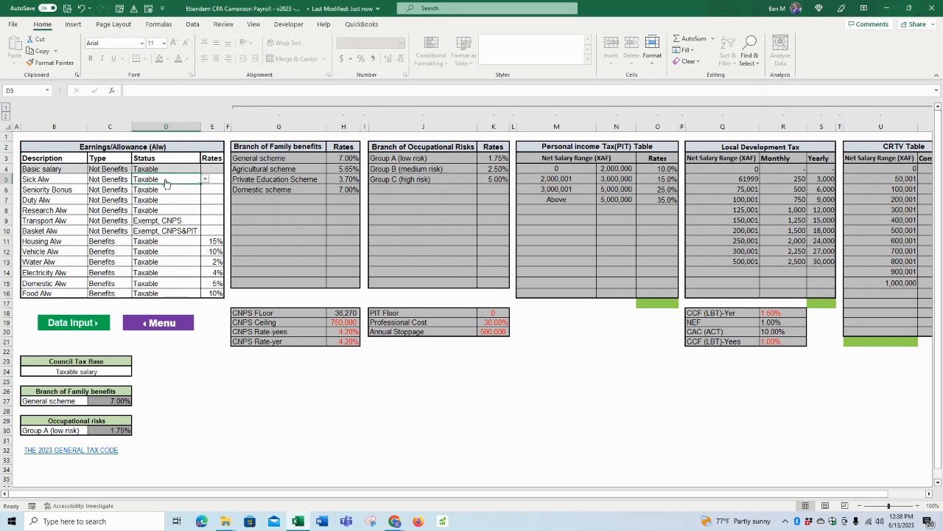
{"action": "left_click", "coordinate": [205, 179]}
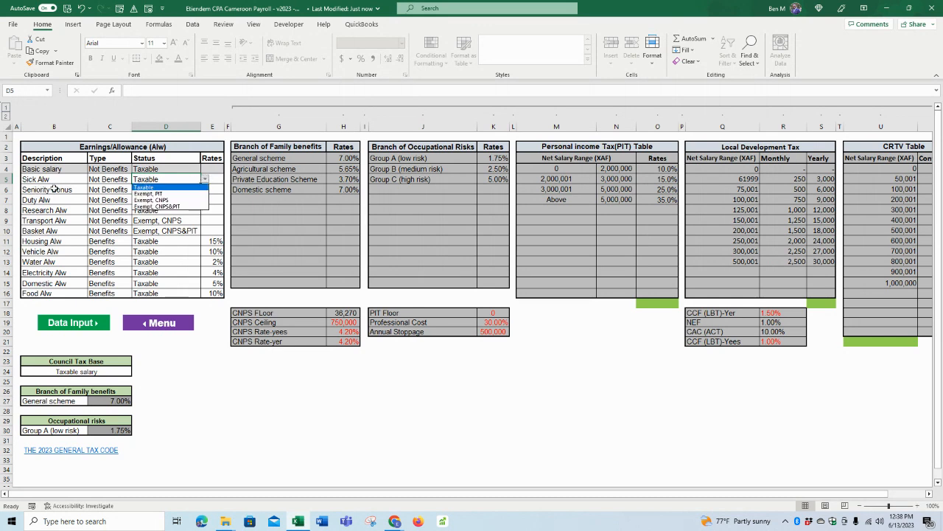
{"action": "left_click", "coordinate": [187, 207]}
{"action": "key", "text": "Return"}
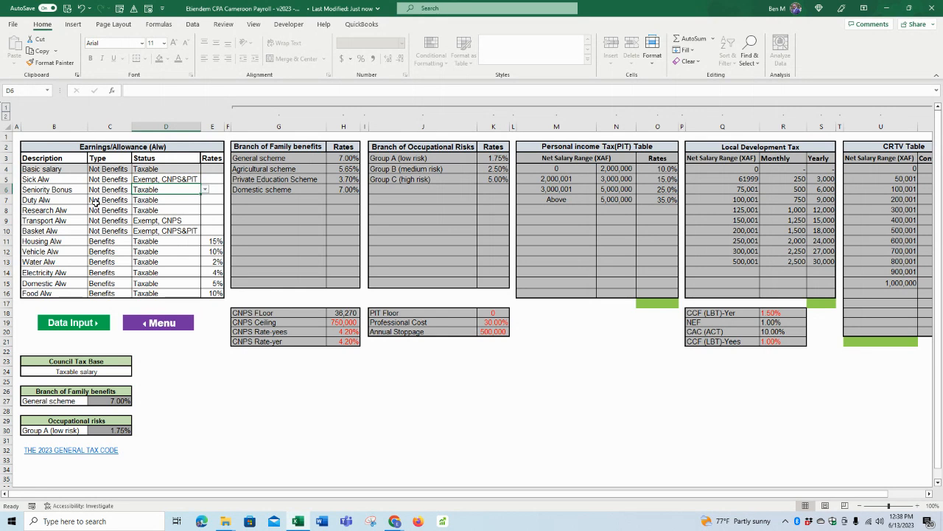
- Clear the description, type and status of Duty Alw and undo the deletion
{"action": "left_click_drag", "start_coordinate": [47, 189], "coordinate": [52, 231]}
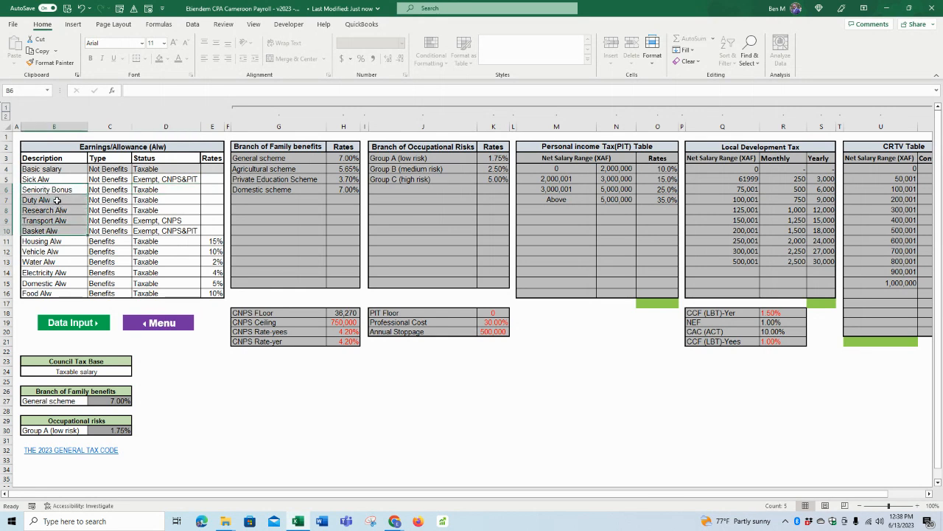
{"action": "left_click", "coordinate": [58, 196]}
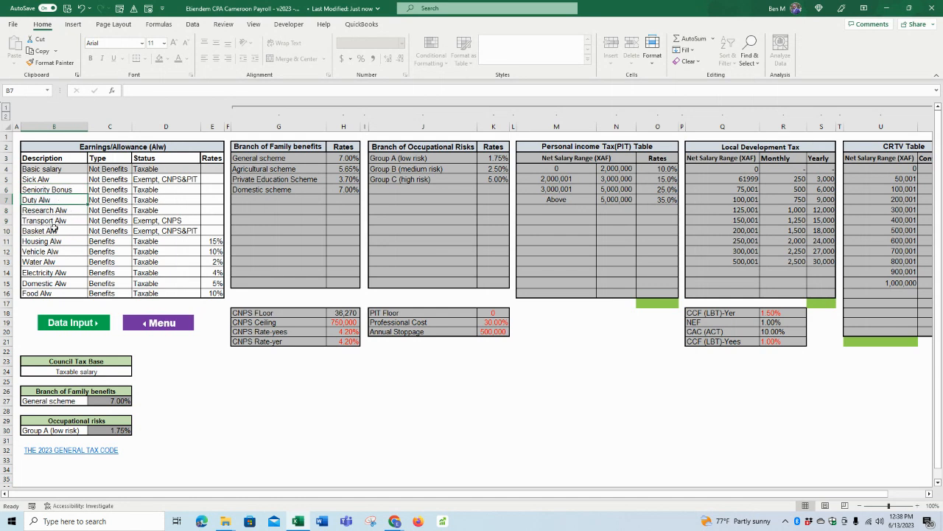
{"action": "left_click_drag", "start_coordinate": [59, 200], "coordinate": [163, 209]}
{"action": "key", "text": "Delete"}
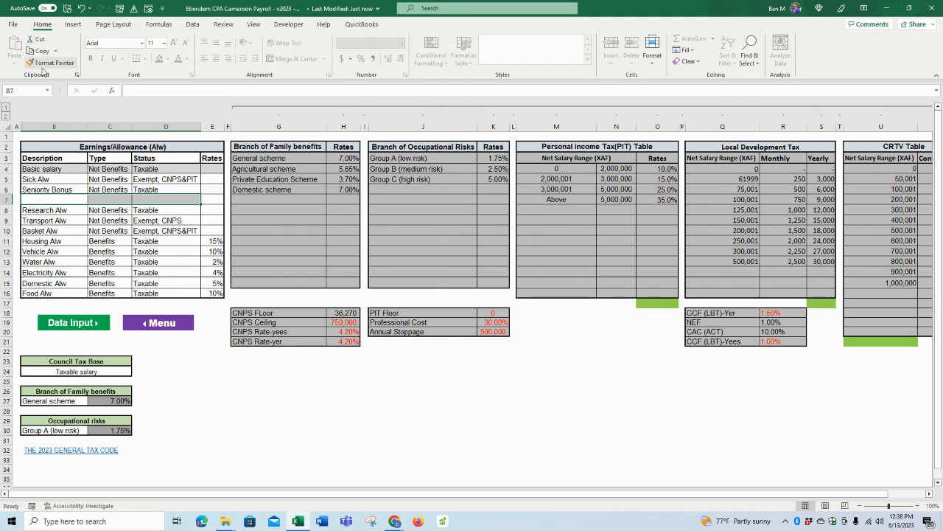
{"action": "left_click", "coordinate": [81, 9]}
- Examine the entries of the Earnings/Allowance table, including the Housing Alw to Food Alw rows and the Housing Alw rate
{"action": "left_click", "coordinate": [59, 221]}
{"action": "left_click_drag", "start_coordinate": [45, 200], "coordinate": [181, 208]}
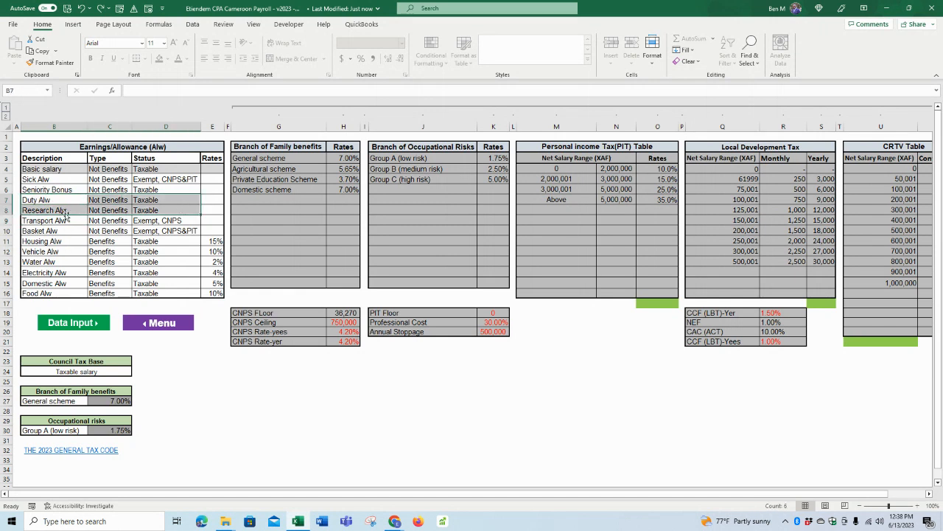
{"action": "left_click_drag", "start_coordinate": [62, 200], "coordinate": [198, 201]}
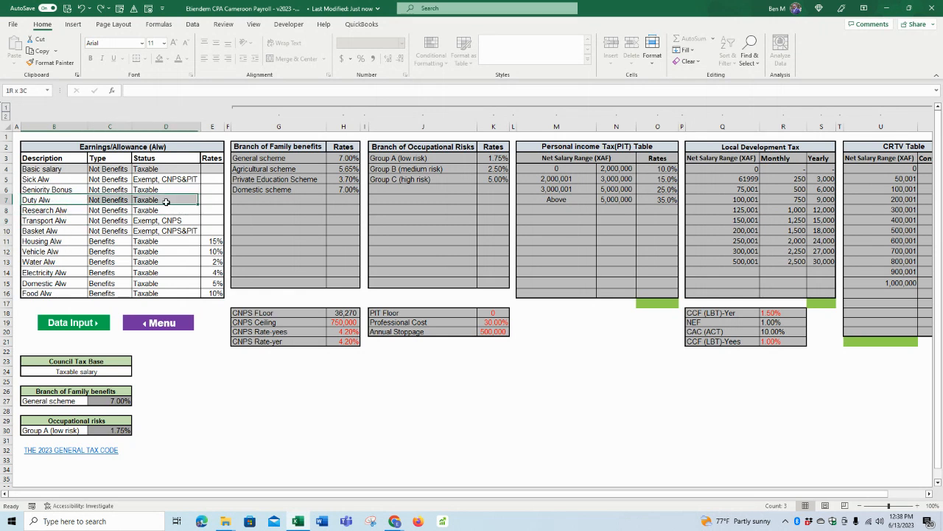
{"action": "left_click", "coordinate": [42, 182]}
{"action": "left_click", "coordinate": [42, 200]}
{"action": "left_click", "coordinate": [42, 210]}
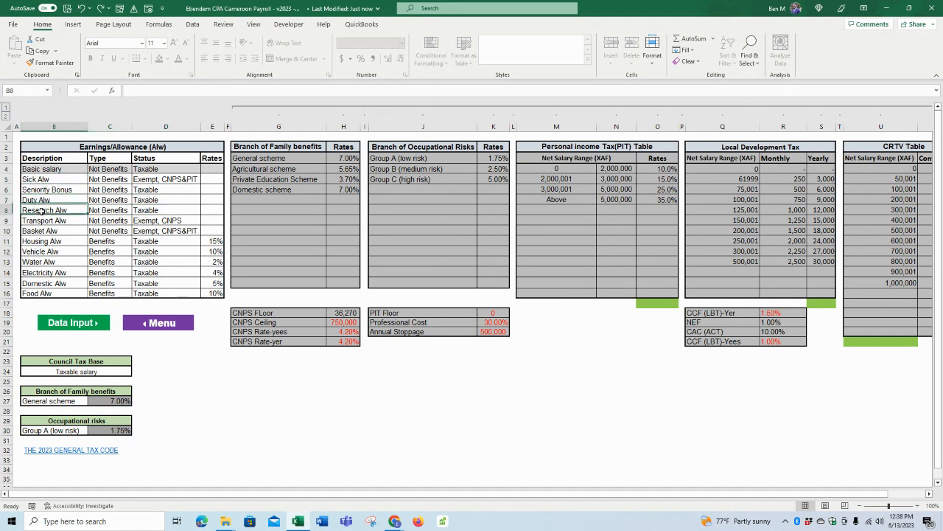
{"action": "left_click", "coordinate": [50, 241]}
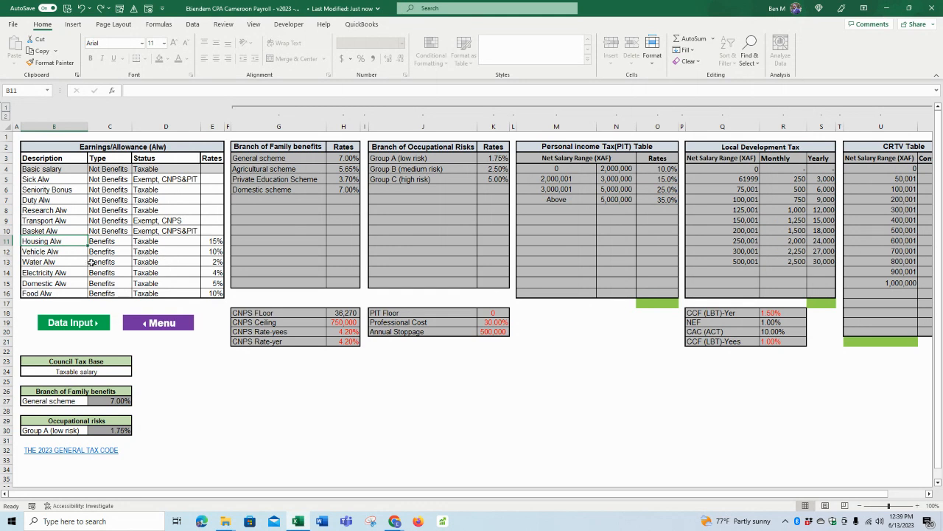
{"action": "left_click_drag", "start_coordinate": [44, 243], "coordinate": [58, 294]}
{"action": "left_click", "coordinate": [218, 240]}
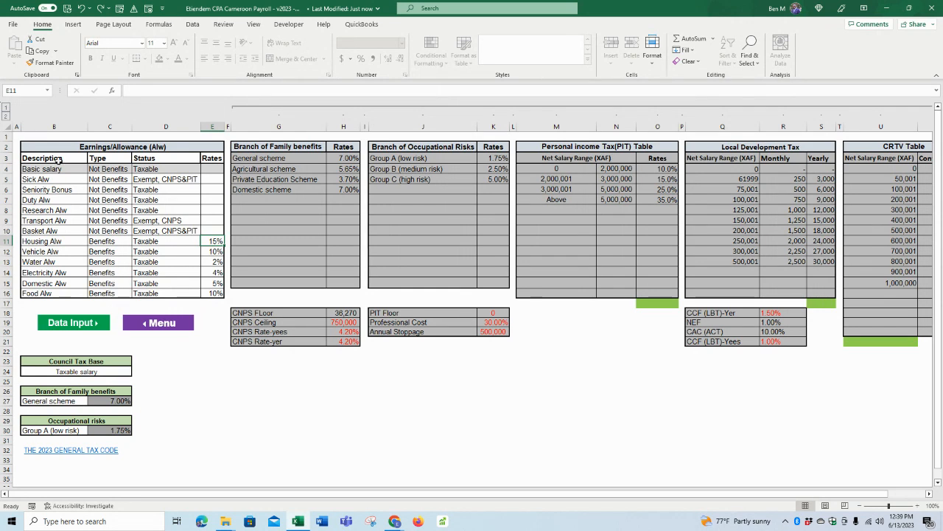
- Open the data input sheet and replace the first staff name with "Emple 1 amd"
{"action": "left_click", "coordinate": [90, 322]}
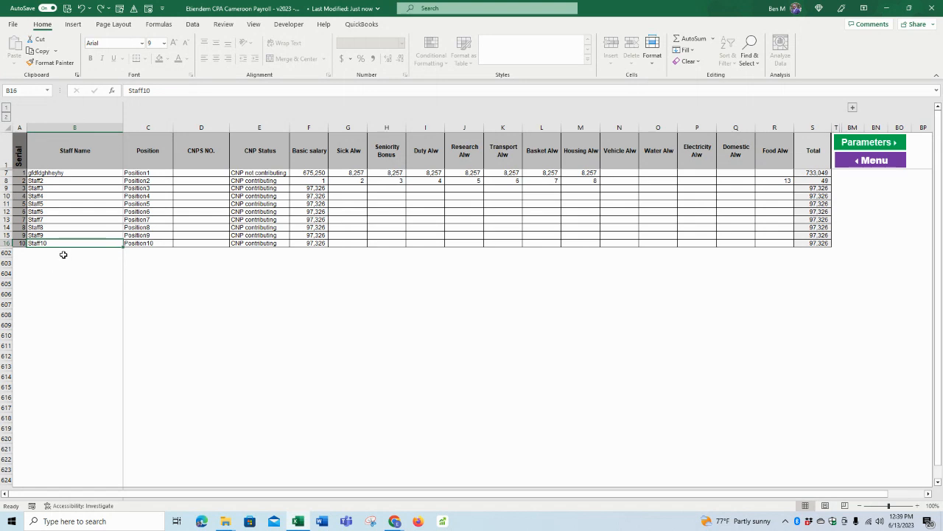
{"action": "left_click", "coordinate": [90, 172]}
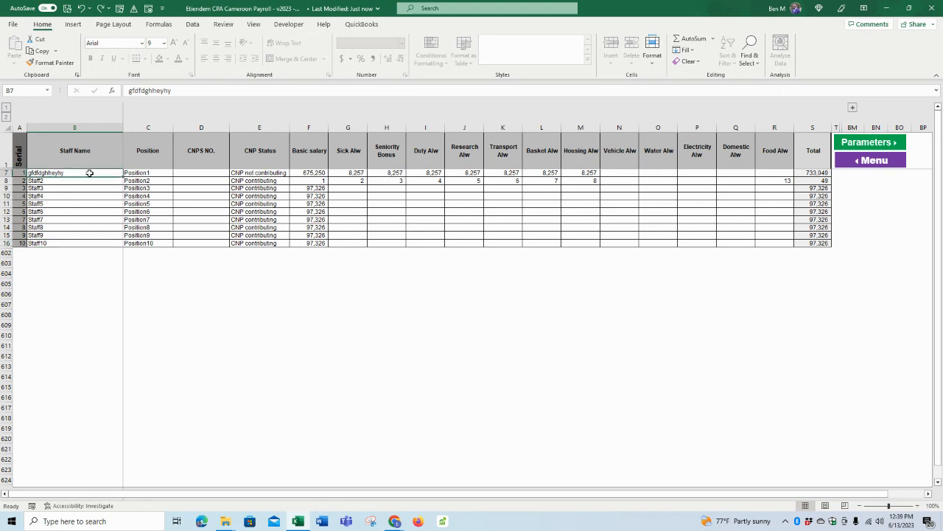
{"action": "type", "text": "Emp;e"}
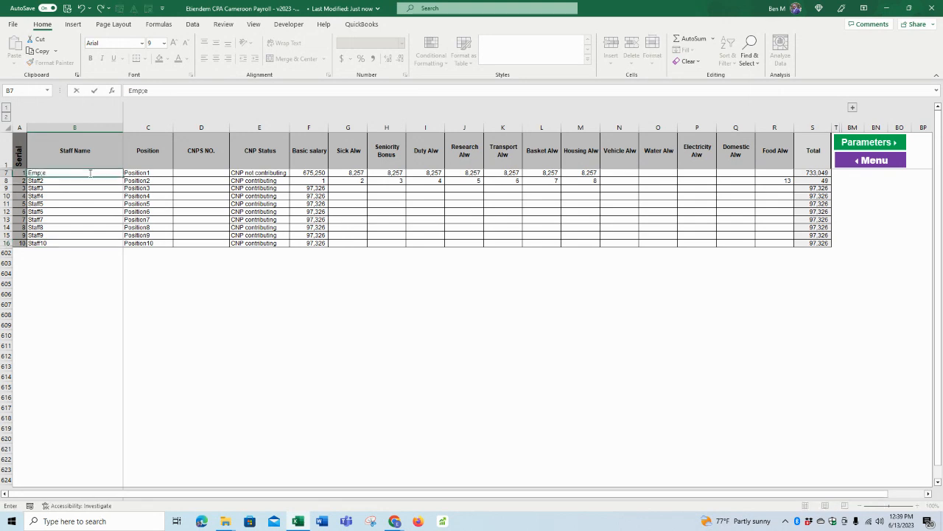
{"action": "type", "text": " 1 amd"}
- Confirm the first staff name and choose "CNP not contributing" as that employee's CNP Status
{"action": "left_click", "coordinate": [153, 174]}
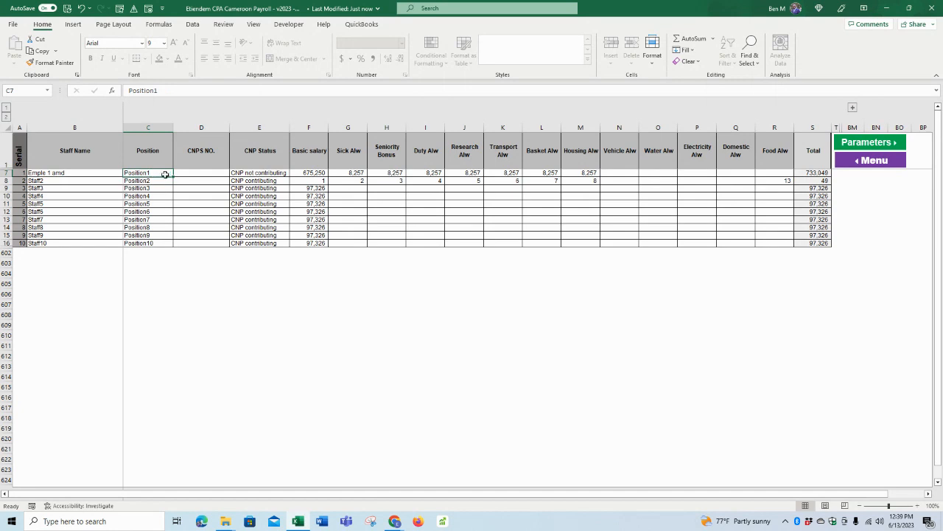
{"action": "left_click", "coordinate": [203, 172]}
{"action": "left_click", "coordinate": [262, 175]}
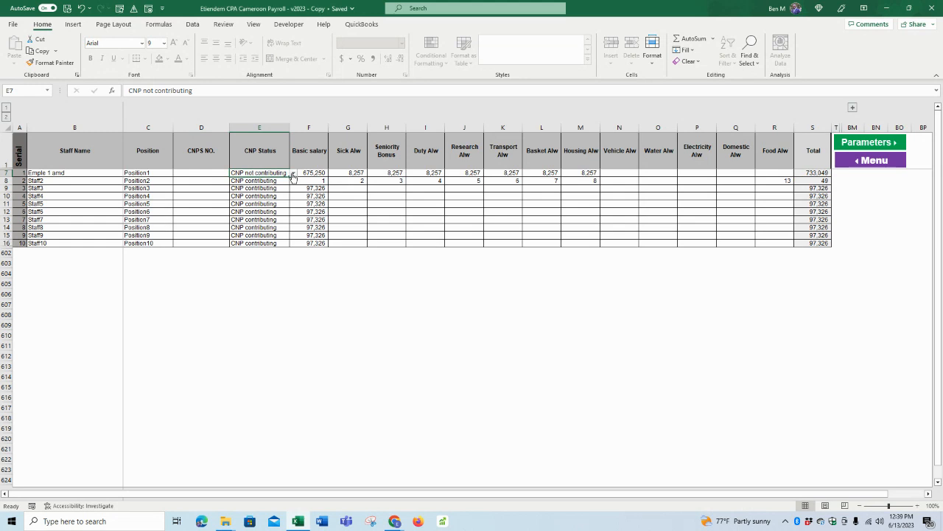
{"action": "left_click", "coordinate": [293, 173]}
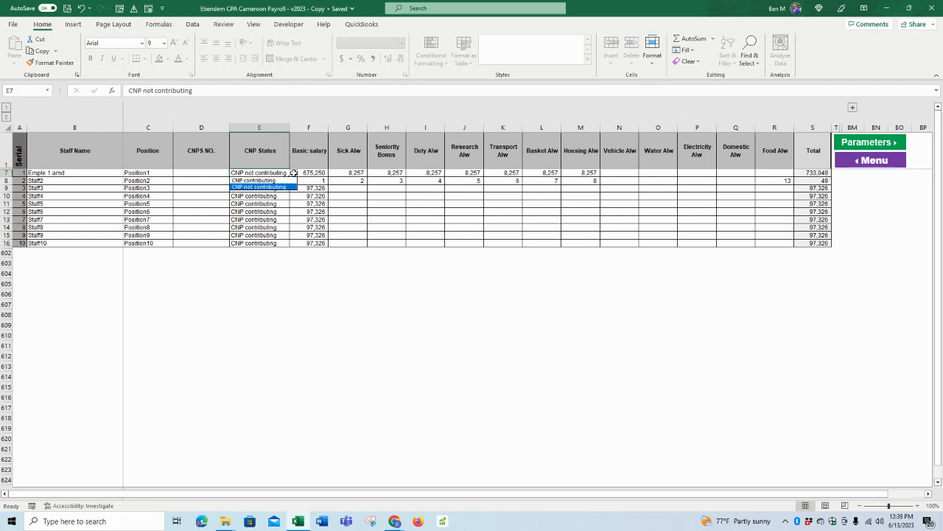
{"action": "left_click", "coordinate": [258, 187]}
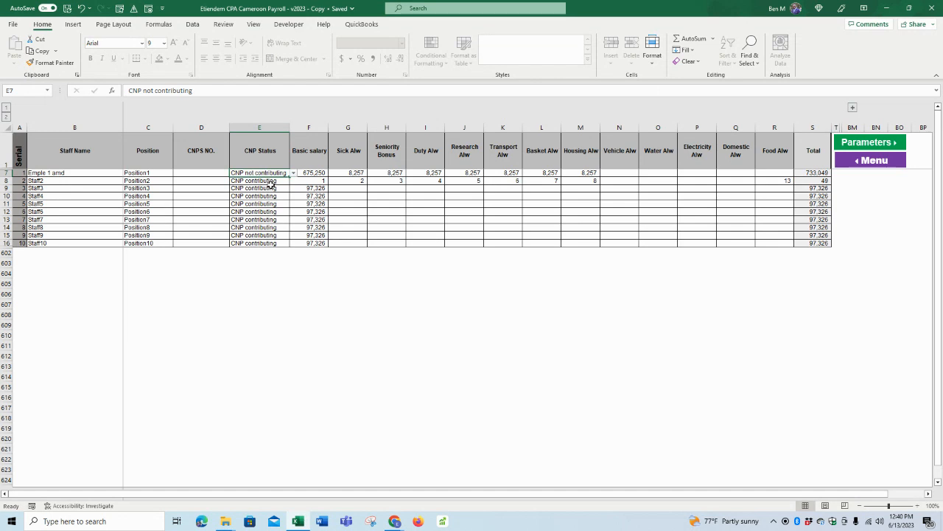
- Set the CNP Status of Staff2 to "CNP not contributing"
{"action": "left_click", "coordinate": [271, 186]}
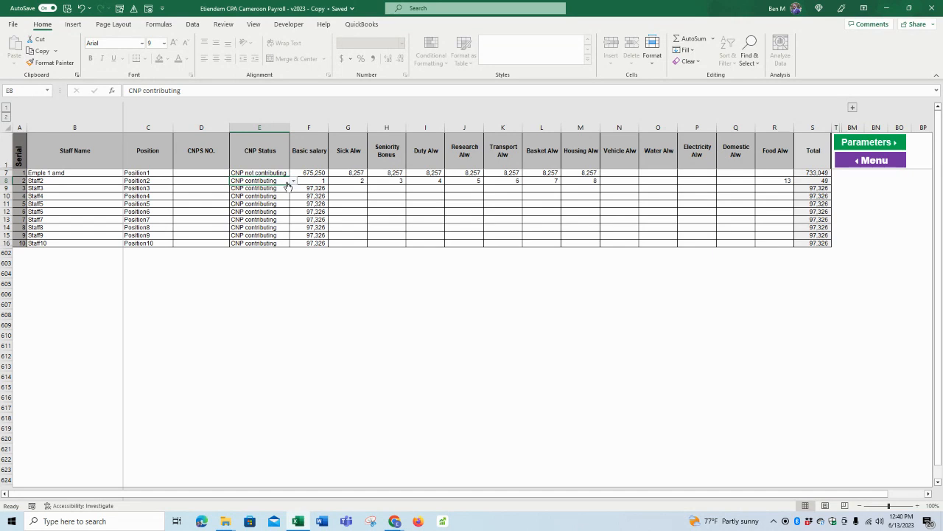
{"action": "left_click", "coordinate": [293, 180]}
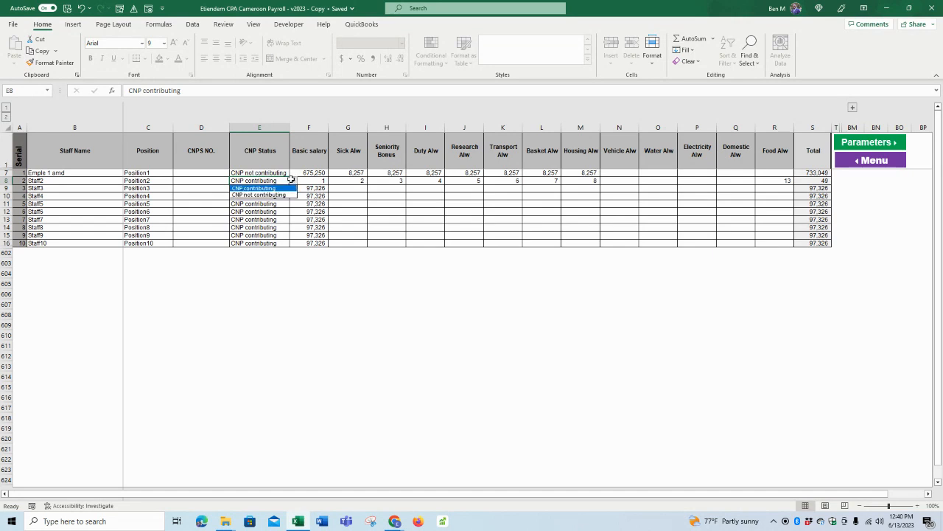
{"action": "left_click", "coordinate": [270, 194]}
{"action": "key", "text": "Return"}
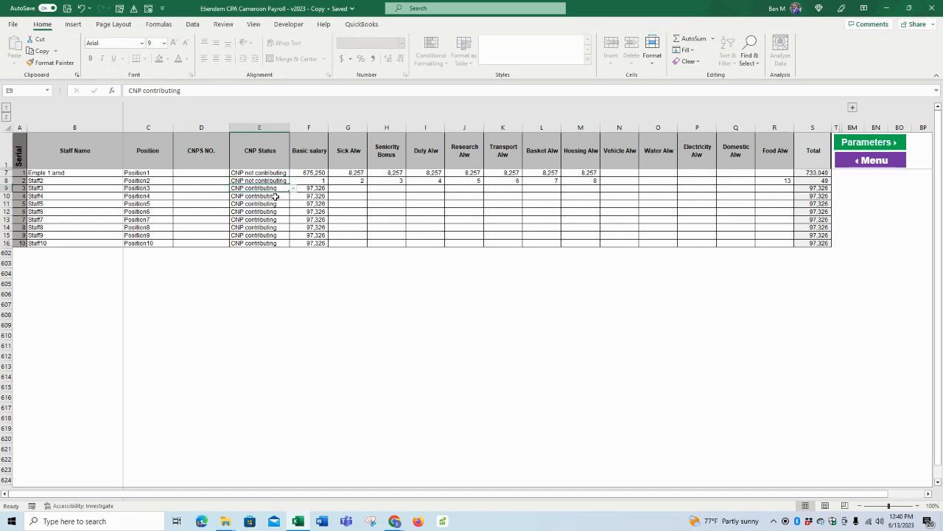
- Review the other staff's CNP Status and the first basic salary, and check the Earnings/Allowance table on the parameters sheet before returning to data input
{"action": "left_click_drag", "start_coordinate": [275, 189], "coordinate": [270, 246]}
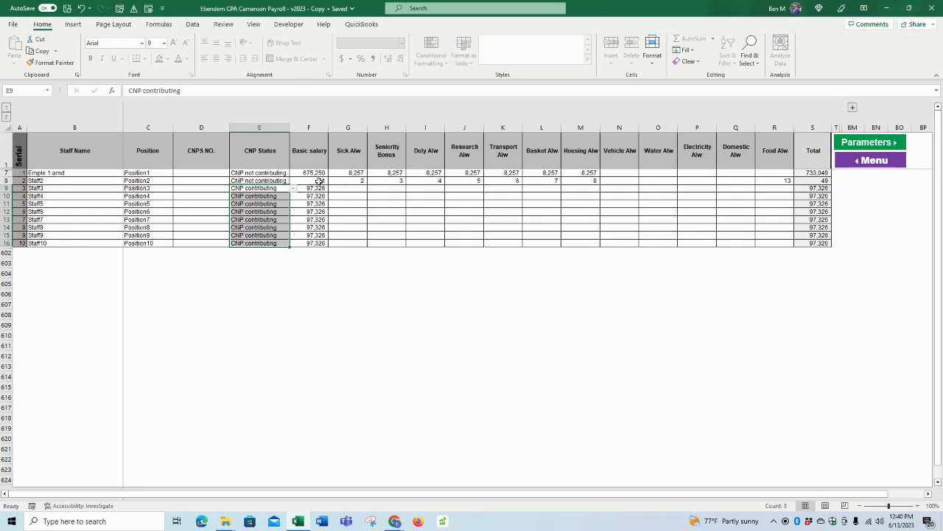
{"action": "left_click", "coordinate": [317, 173]}
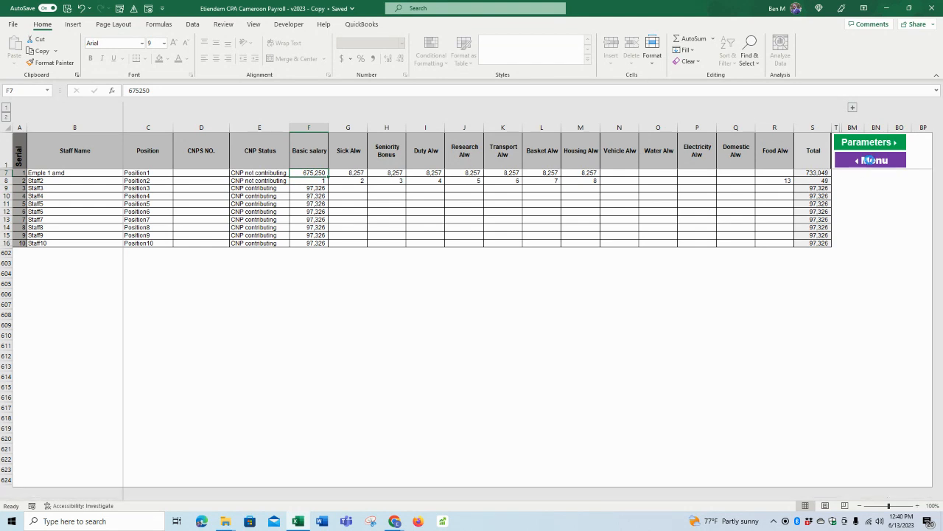
{"action": "left_click", "coordinate": [871, 163]}
{"action": "left_click", "coordinate": [439, 120]}
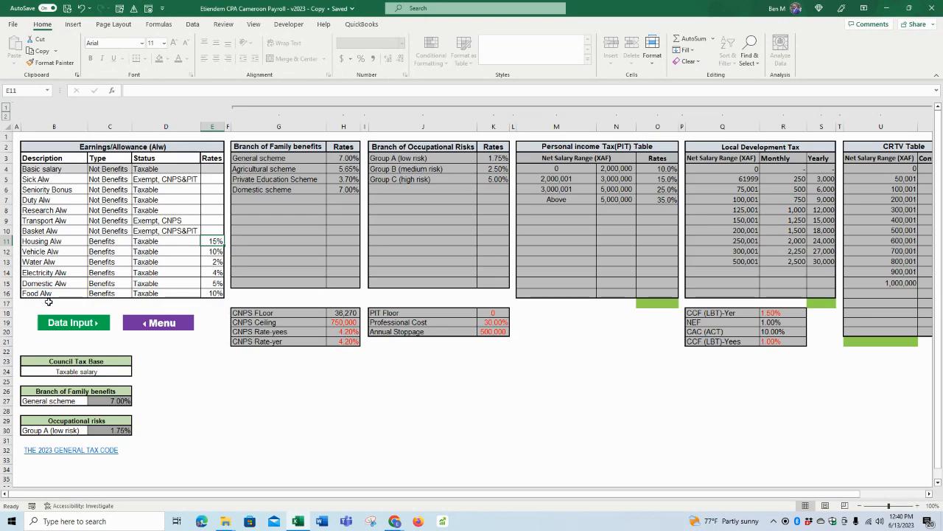
{"action": "left_click", "coordinate": [87, 324]}
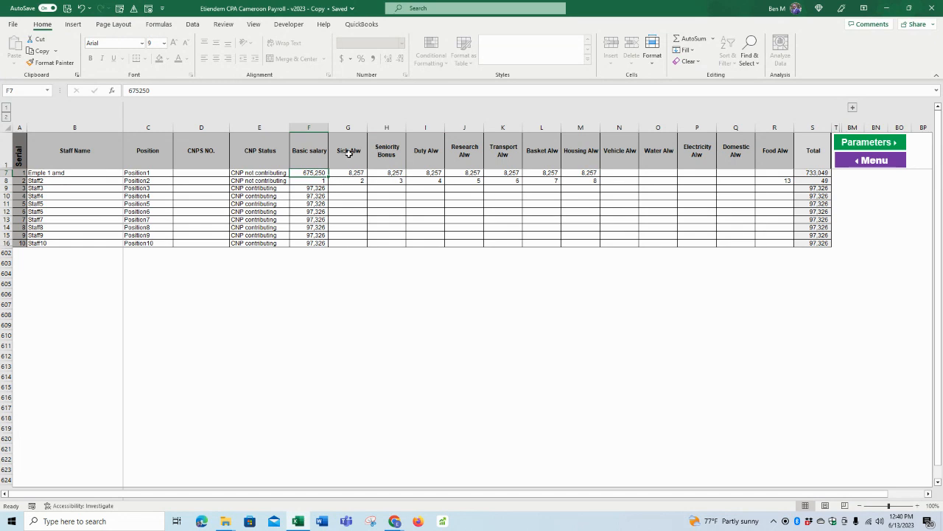
- Go through the first employee's allowances, enter 0 for Vehicle Alw, and return to the menu sheet
{"action": "left_click", "coordinate": [357, 175]}
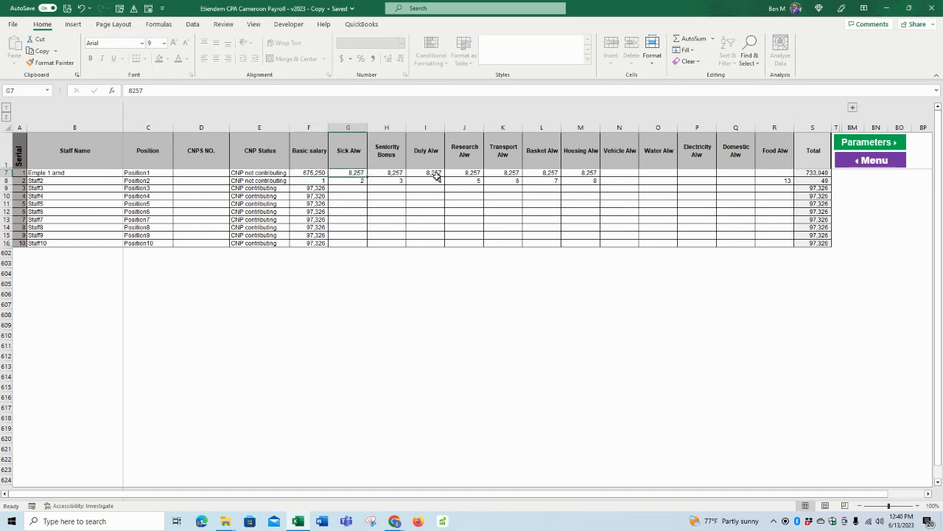
{"action": "left_click", "coordinate": [435, 174]}
{"action": "left_click", "coordinate": [510, 174]}
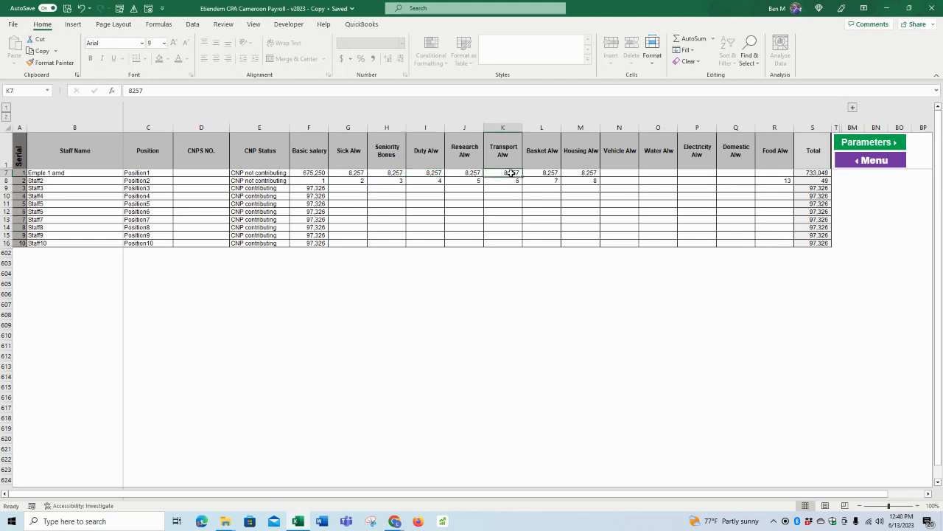
{"action": "left_click", "coordinate": [629, 171]}
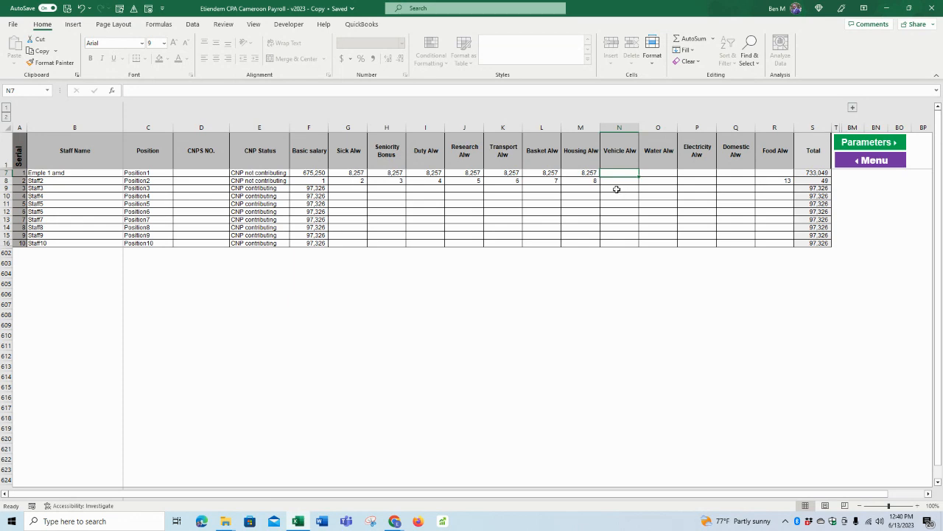
{"action": "type", "text": "0"}
{"action": "left_click", "coordinate": [624, 225]}
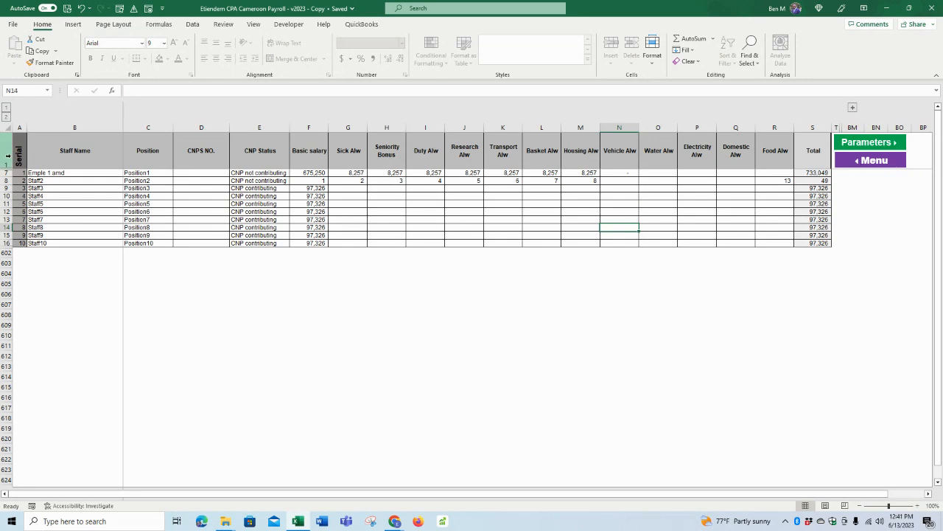
{"action": "left_click", "coordinate": [859, 160]}
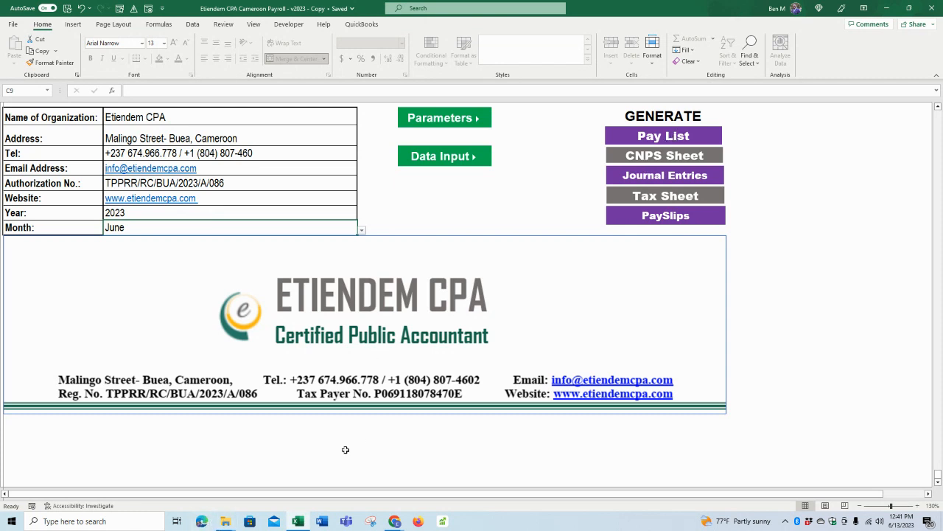
- Switch to File Explorer and try to delete the Payroll Reports folder from the Desktop, retrying once
{"action": "mouse_move", "coordinate": [227, 521]}
{"action": "mouse_move", "coordinate": [268, 467]}
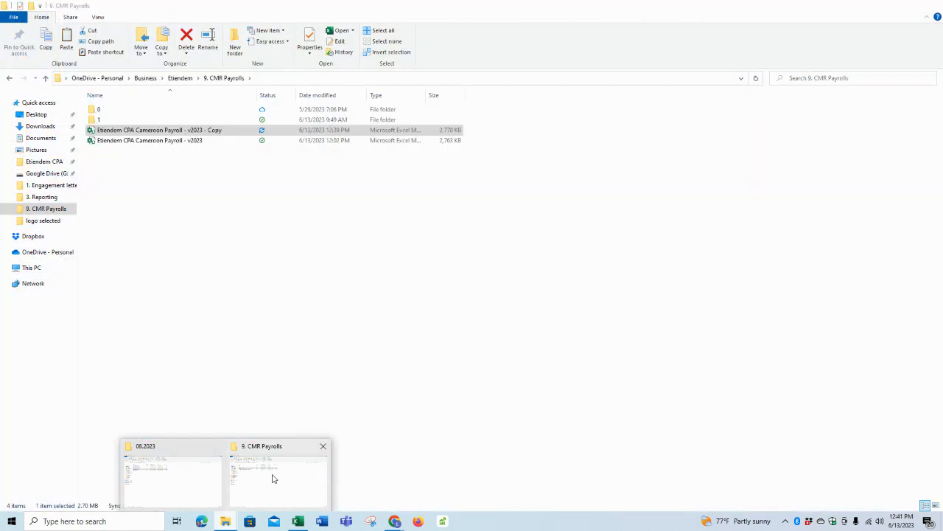
{"action": "left_click", "coordinate": [272, 477]}
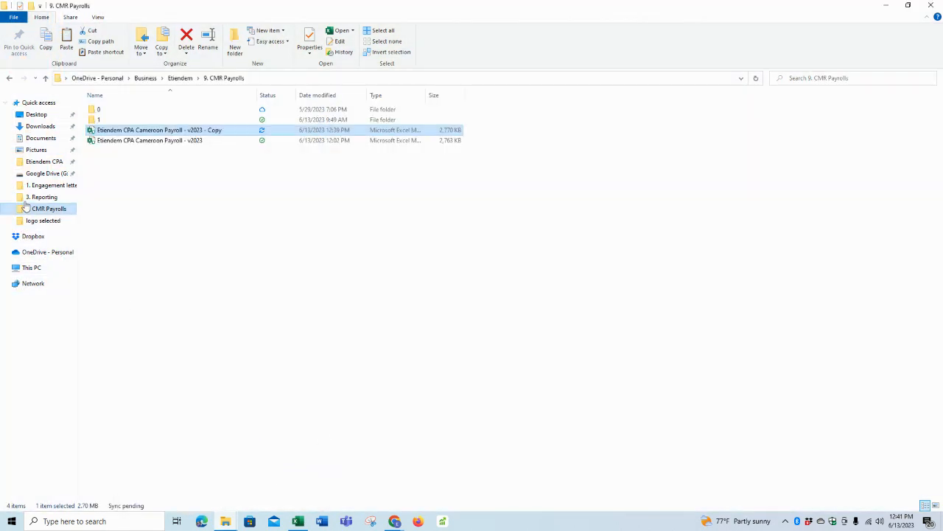
{"action": "left_click", "coordinate": [33, 115]}
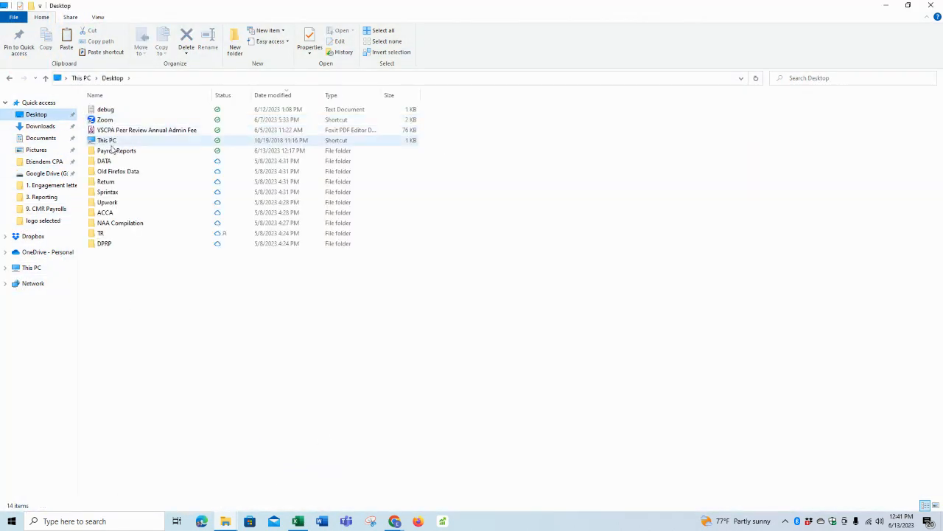
{"action": "left_click", "coordinate": [122, 151]}
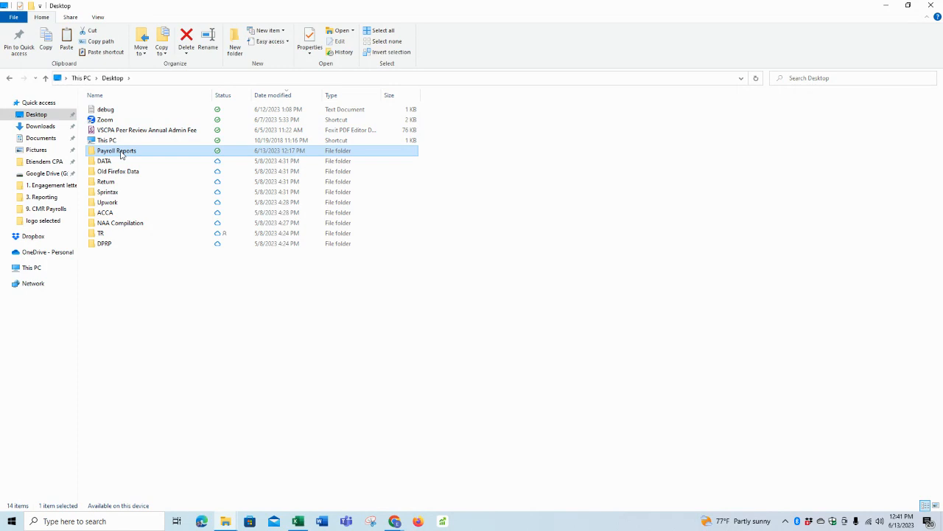
{"action": "key", "text": "Delete"}
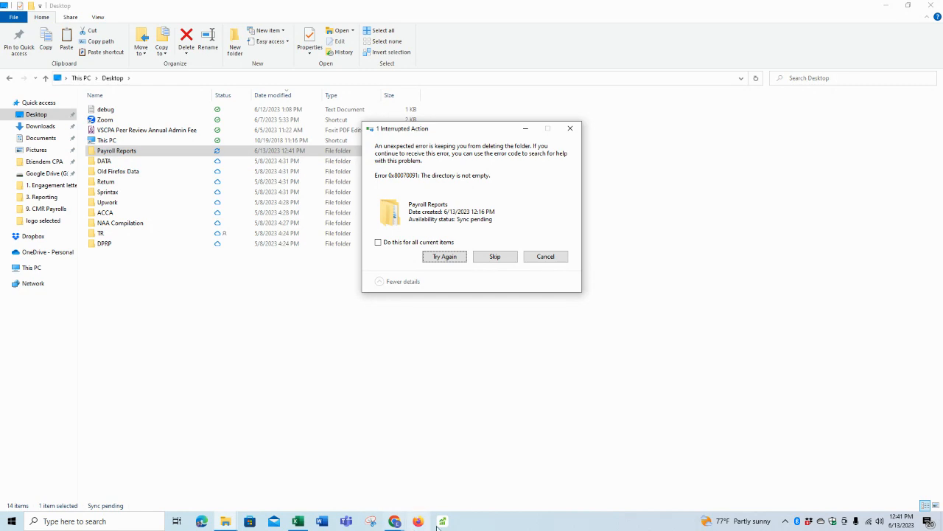
{"action": "left_click", "coordinate": [444, 256]}
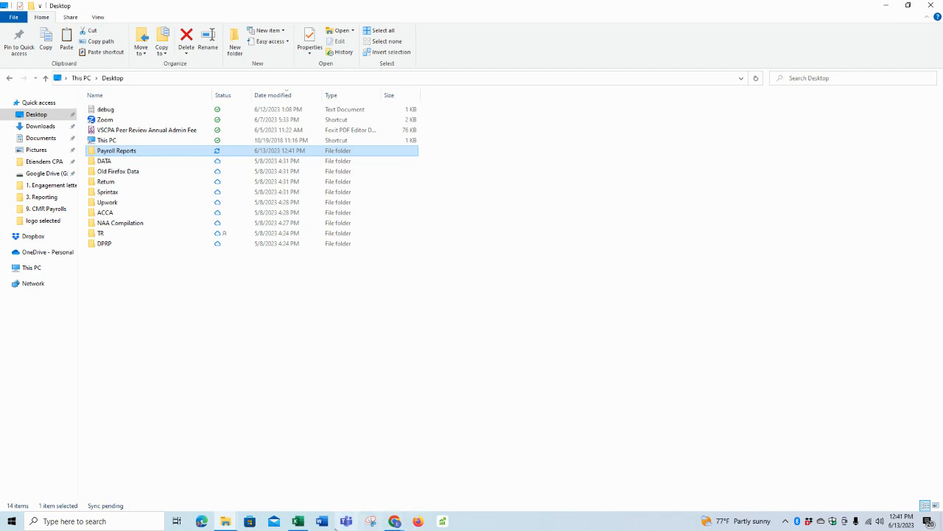
- Try again to delete the Payroll Reports folder with administrator permission, cancel, and return to the payroll workbook
{"action": "mouse_move", "coordinate": [231, 524]}
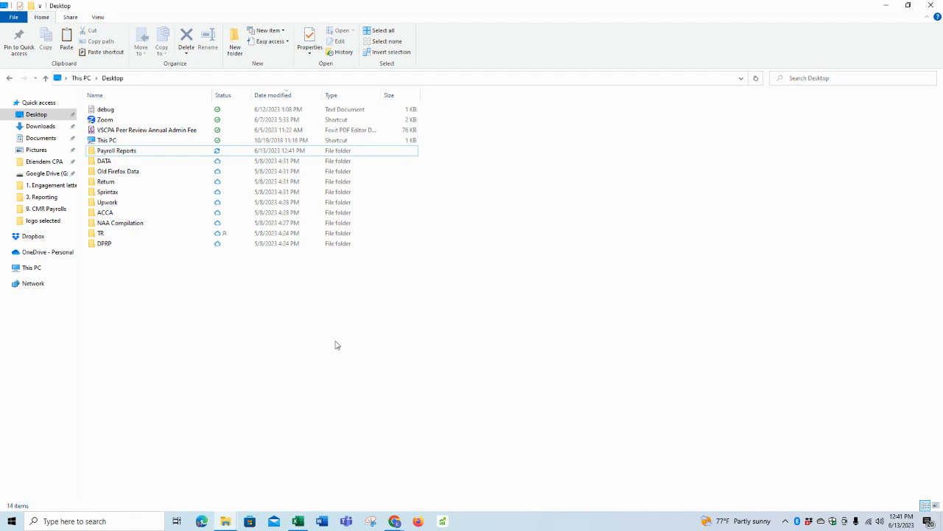
{"action": "left_click", "coordinate": [138, 152]}
{"action": "key", "text": "Delete"}
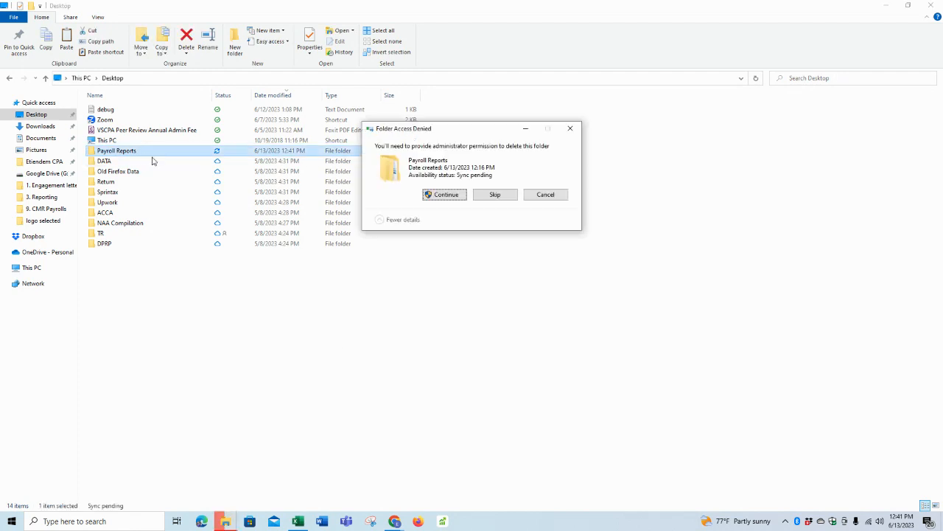
{"action": "left_click", "coordinate": [453, 197]}
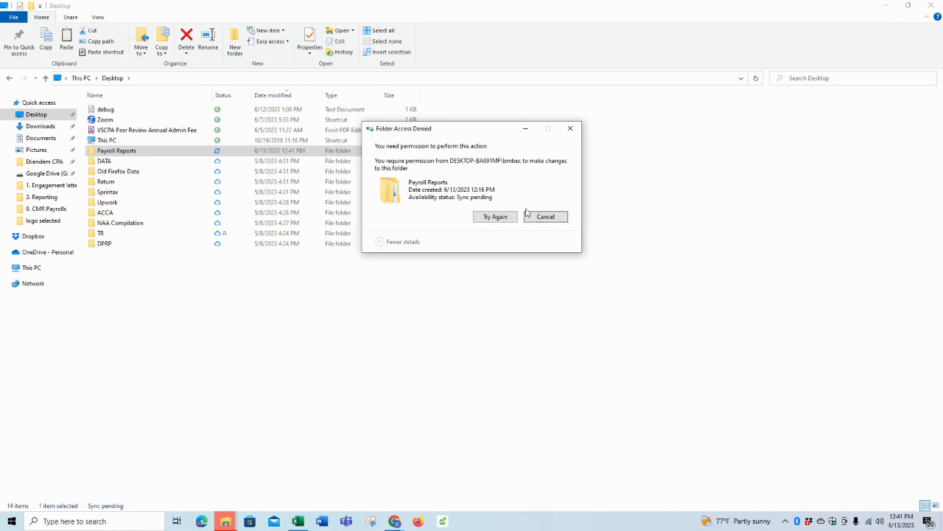
{"action": "left_click", "coordinate": [550, 216]}
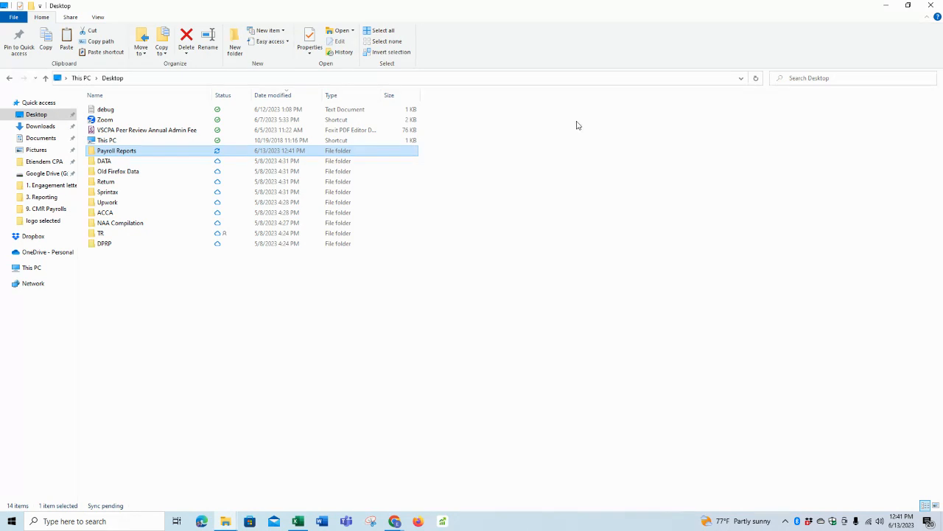
{"action": "left_click", "coordinate": [886, 6]}
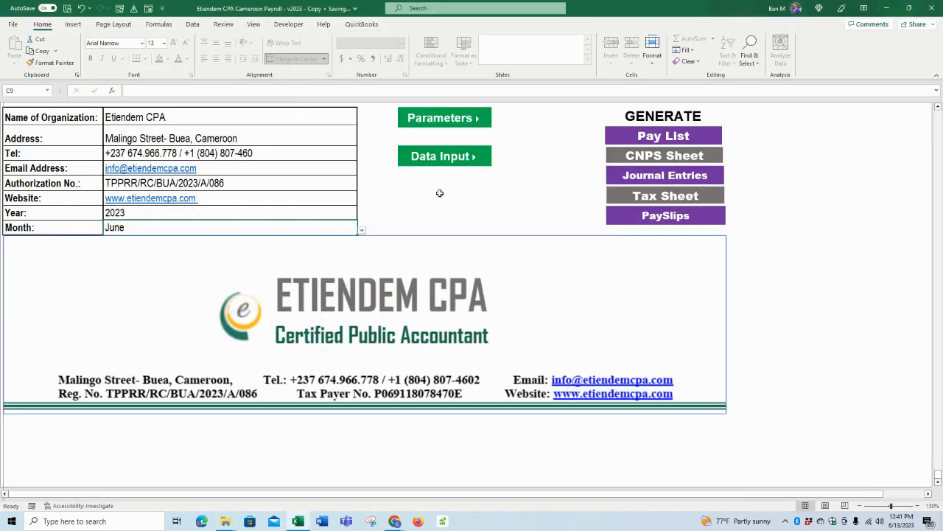
- Generate the Pay List, CNPS Sheet, Journal Entries and Tax Sheet for June 2023
{"action": "left_click", "coordinate": [673, 137]}
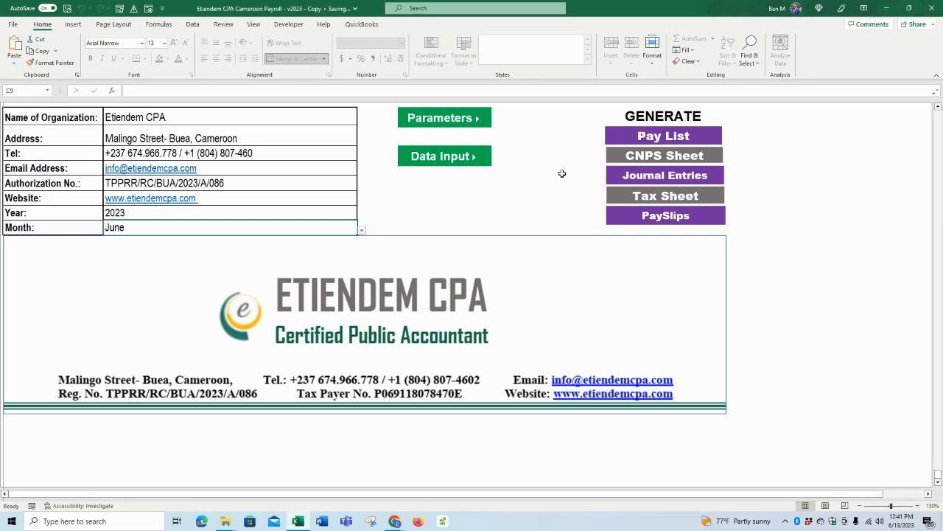
{"action": "left_click", "coordinate": [642, 155]}
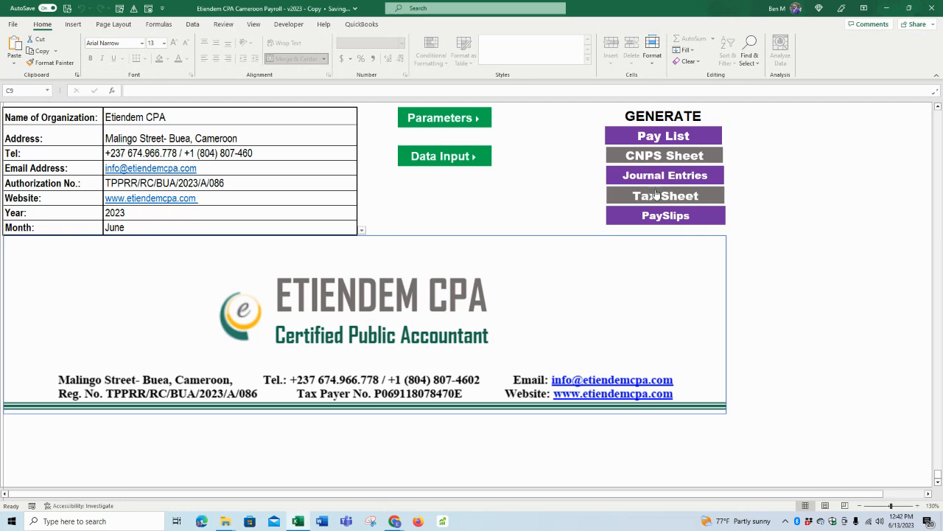
{"action": "left_click", "coordinate": [663, 177]}
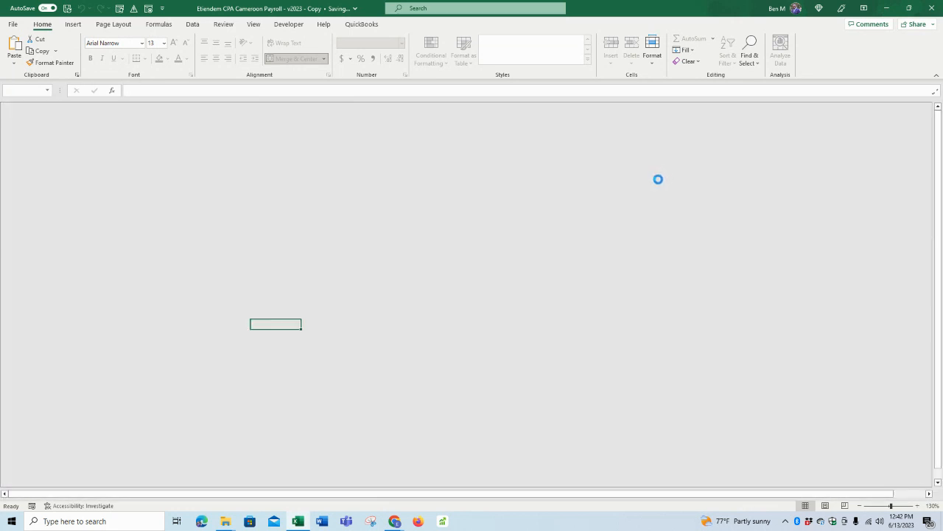
{"action": "left_click", "coordinate": [650, 197]}
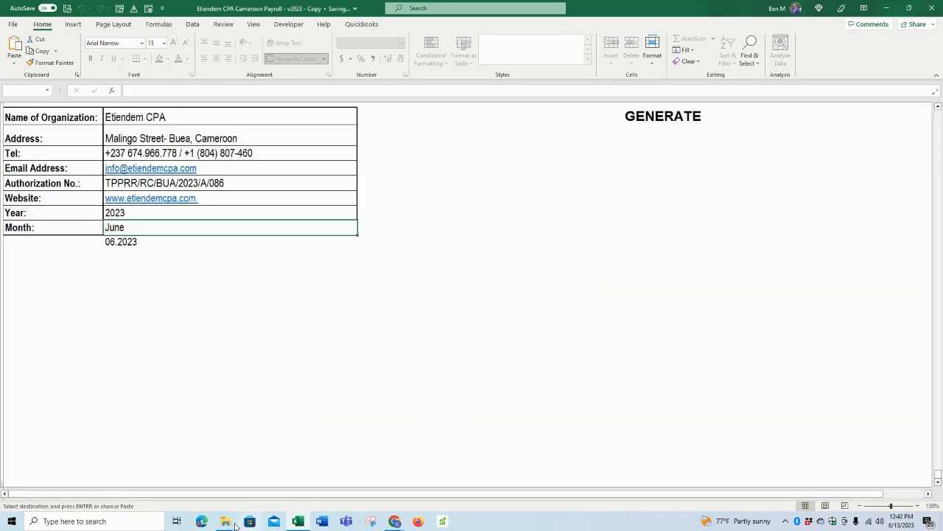
- Switch to File Explorer and open the Payroll Reports folder on the Desktop
{"action": "mouse_move", "coordinate": [232, 522]}
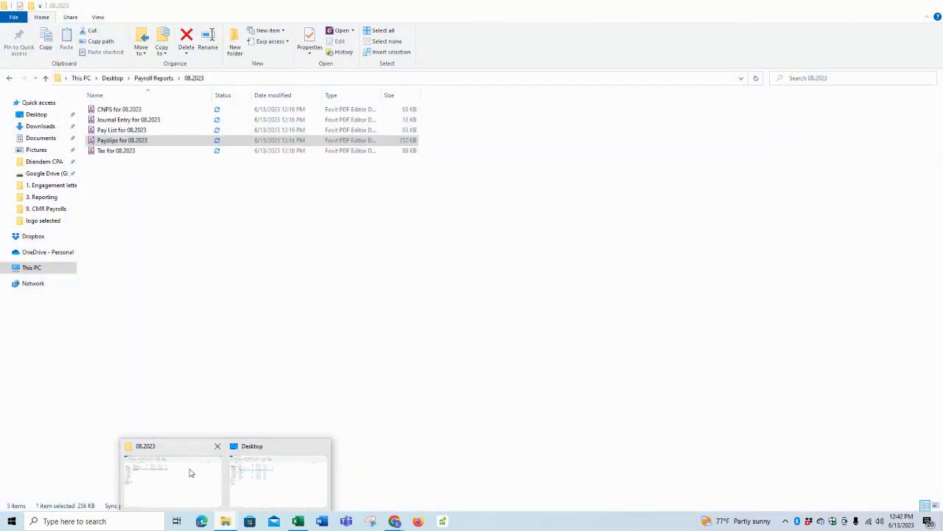
{"action": "left_click", "coordinate": [190, 470]}
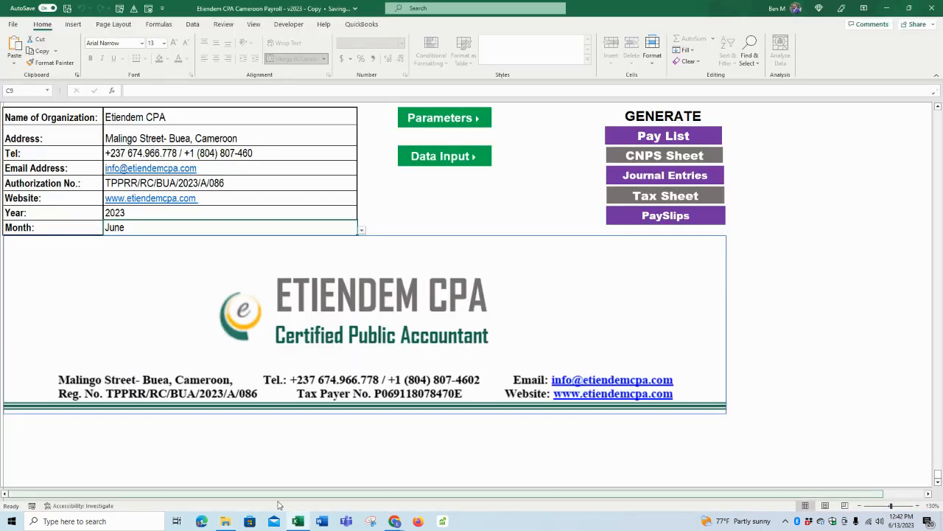
{"action": "left_click", "coordinate": [226, 522]}
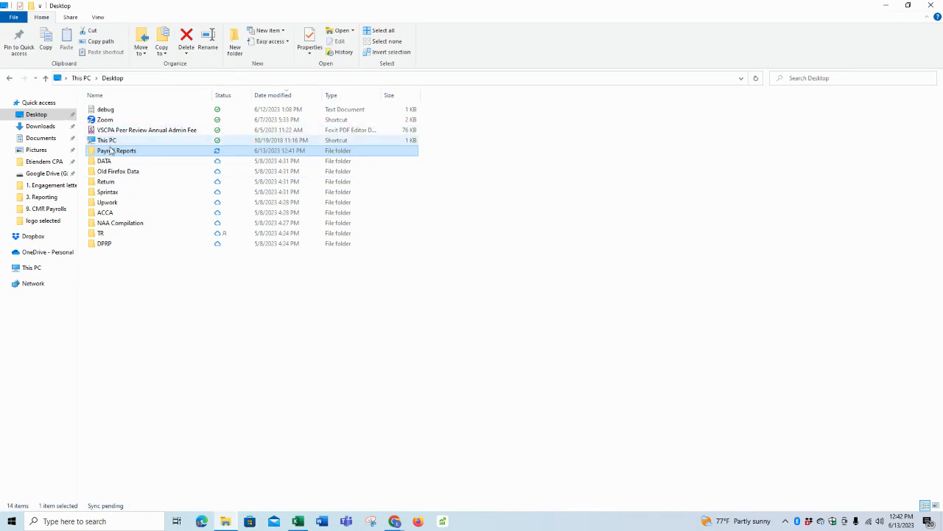
{"action": "double_click", "coordinate": [111, 150]}
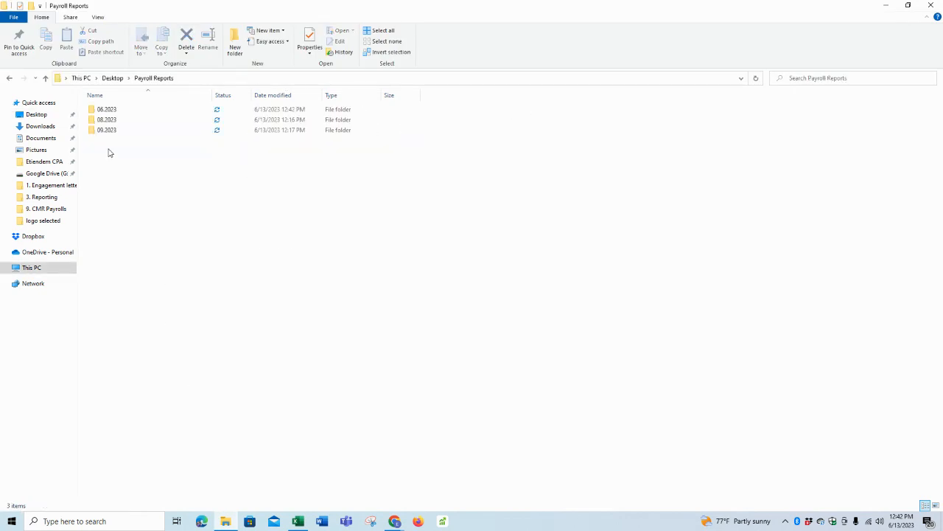
- Open the Payslips for 06.2023 PDF from the 06.2023 folder and examine the first payslip's earnings, deductions and net salary
{"action": "double_click", "coordinate": [107, 109]}
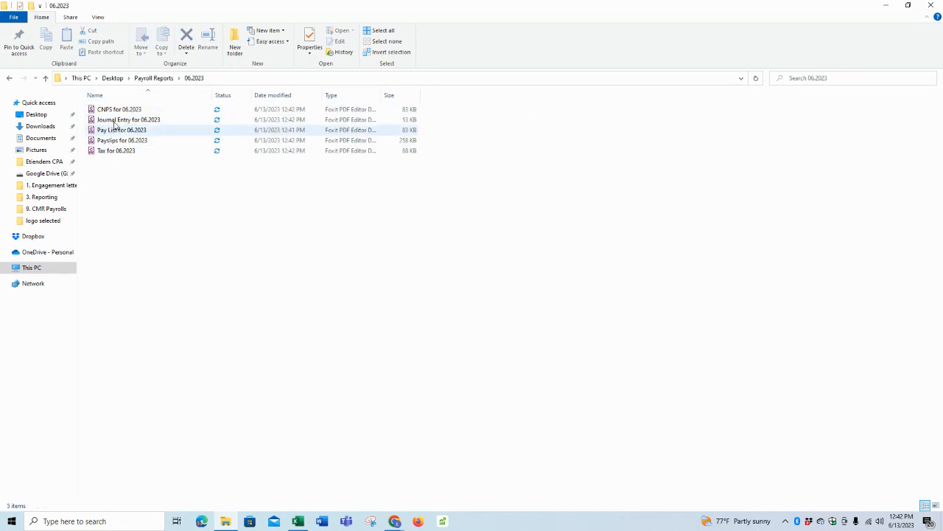
{"action": "left_click", "coordinate": [112, 141]}
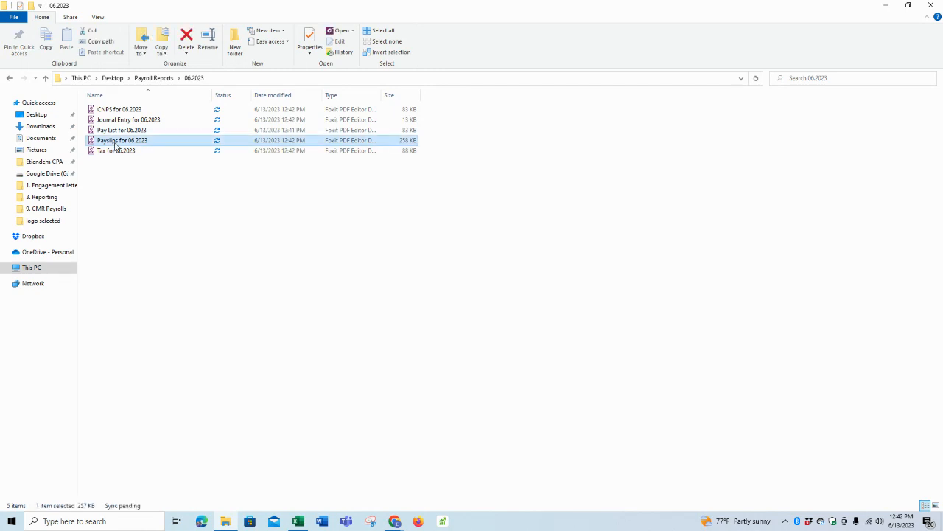
{"action": "key", "text": "Return"}
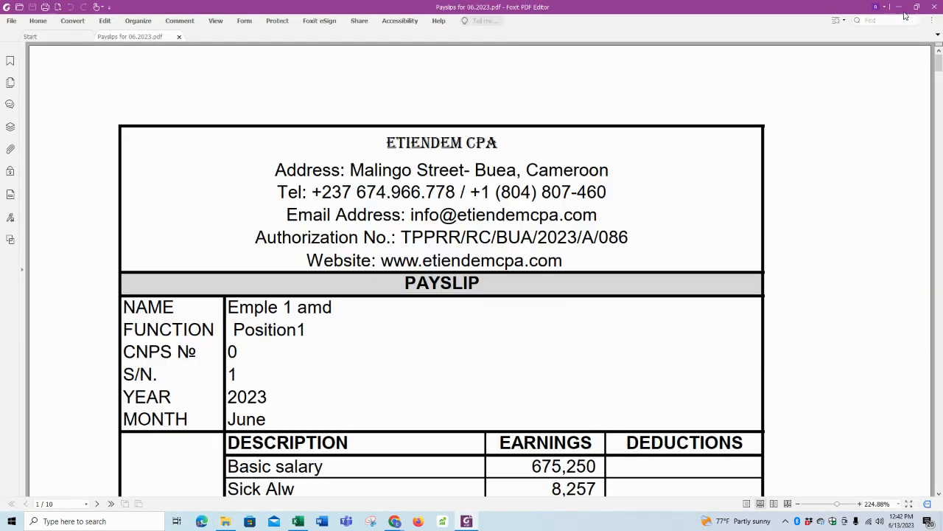
{"action": "mouse_move", "coordinate": [939, 63]}
{"action": "left_mouse_down"}
{"action": "mouse_move", "coordinate": [933, 373]}
{"action": "mouse_move", "coordinate": [939, 51]}
{"action": "left_mouse_up"}
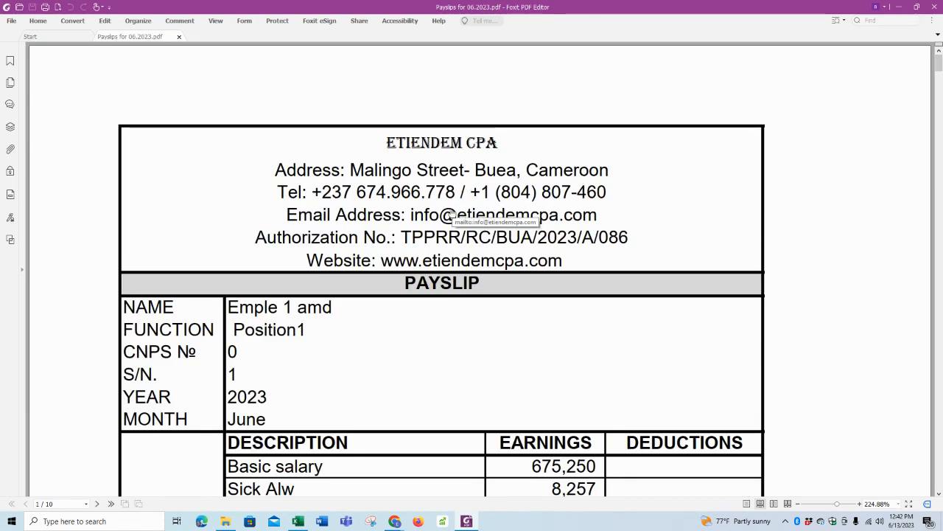
{"action": "scroll", "coordinate": [417, 251], "scroll_direction": "down", "scroll_amount": 2}
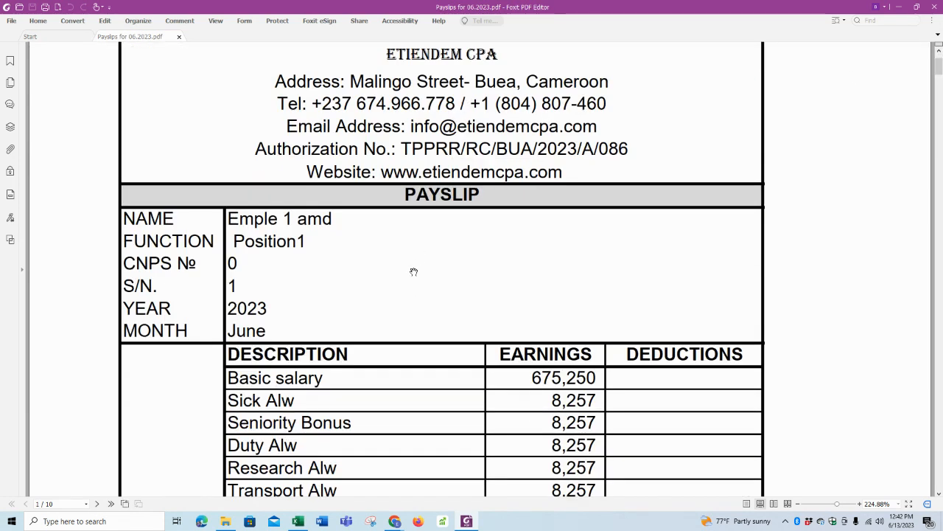
{"action": "scroll", "coordinate": [416, 270], "scroll_direction": "down", "scroll_amount": 3}
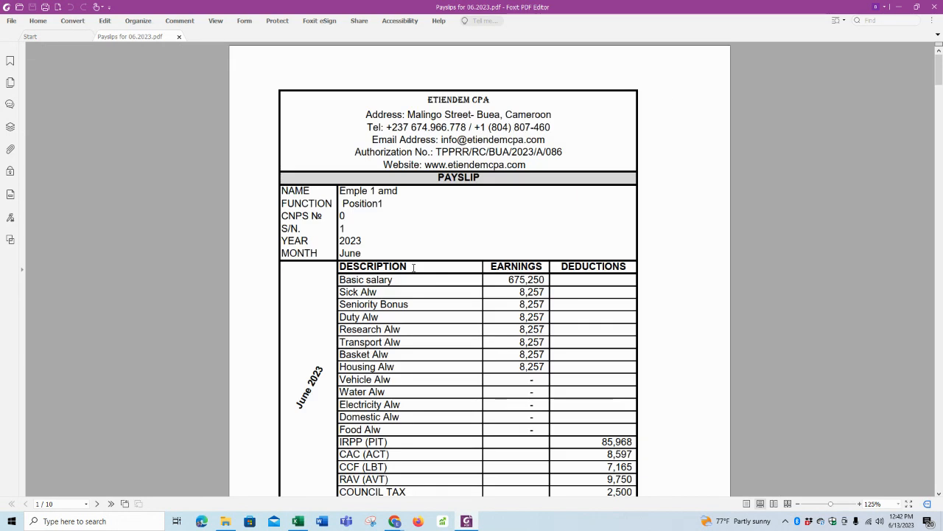
{"action": "scroll", "coordinate": [405, 253], "scroll_direction": "down", "scroll_amount": 5}
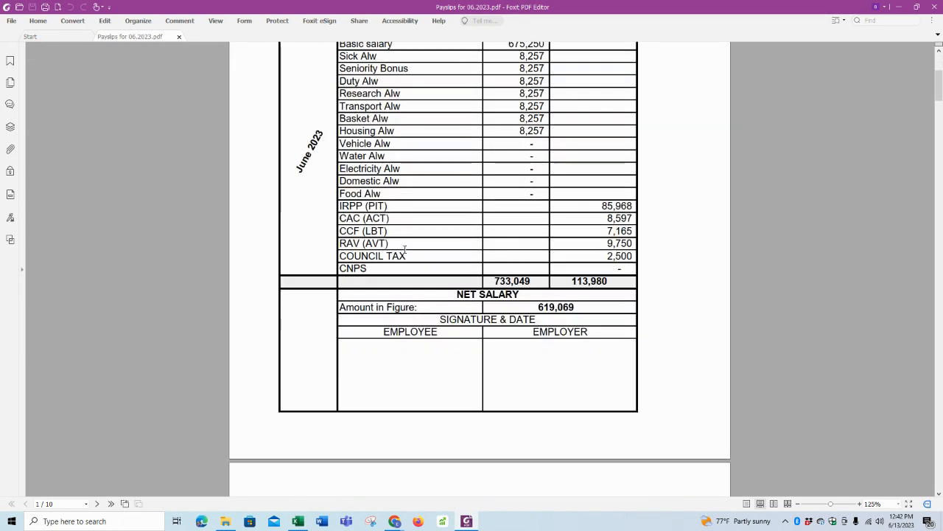
{"action": "scroll", "coordinate": [402, 255], "scroll_direction": "up", "scroll_amount": 3}
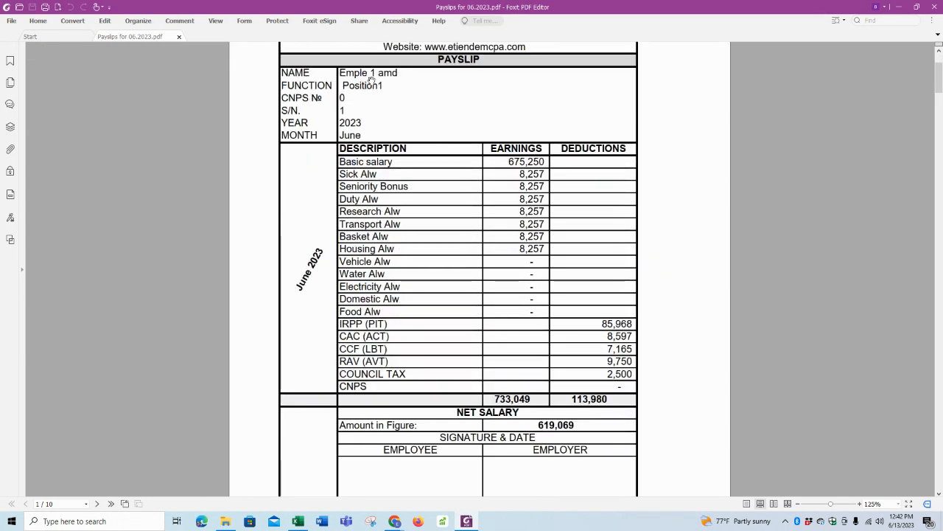
{"action": "scroll", "coordinate": [313, 258], "scroll_direction": "up", "scroll_amount": 2}
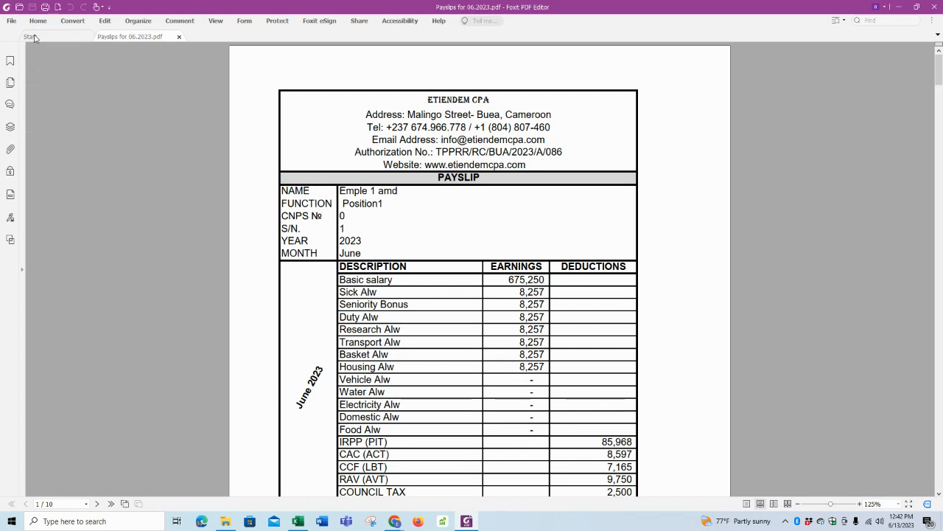
- Print only page 8 of the payslips document using the Microsoft Print to PDF printer
{"action": "left_click", "coordinate": [11, 21]}
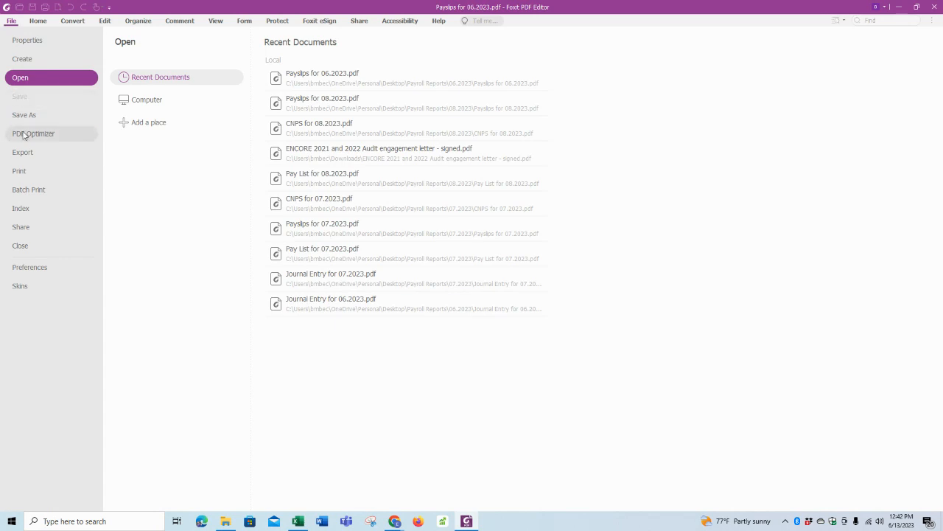
{"action": "key", "text": "ctrl+p"}
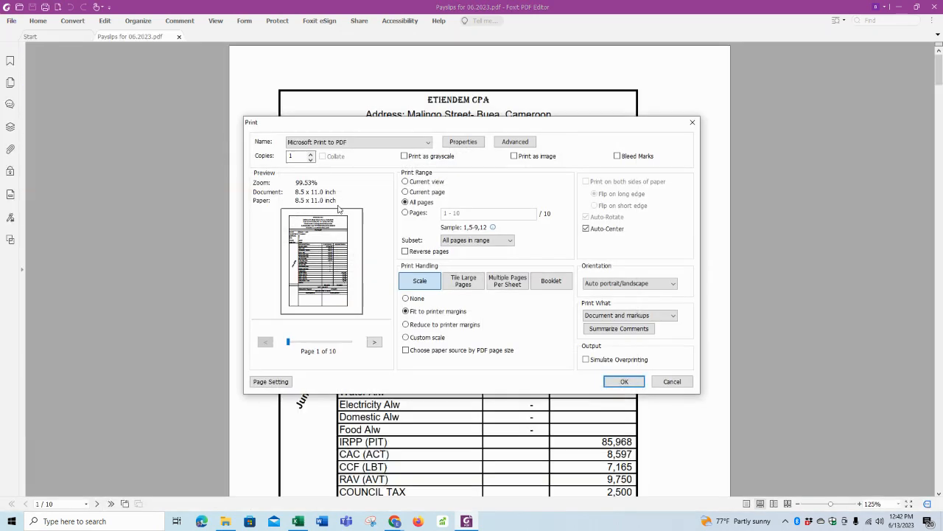
{"action": "left_click", "coordinate": [317, 142]}
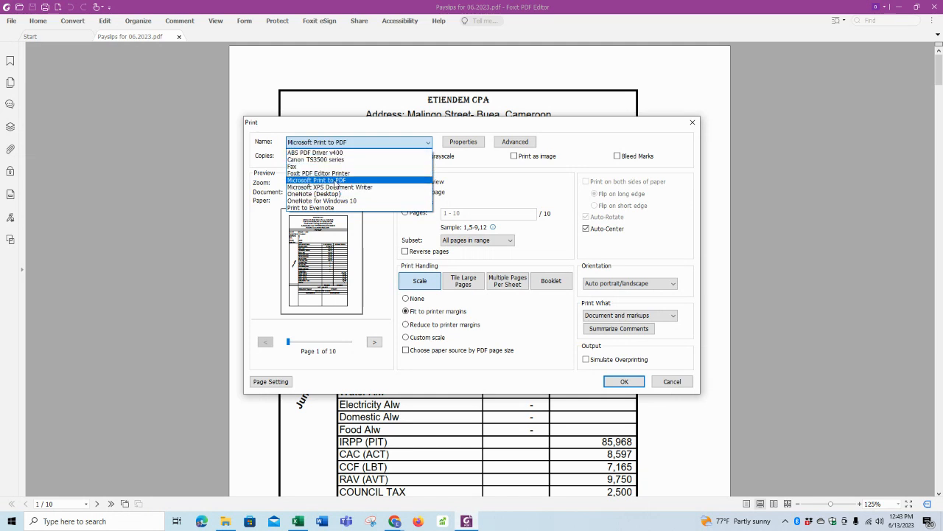
{"action": "left_click", "coordinate": [335, 181]}
{"action": "left_click", "coordinate": [407, 213]}
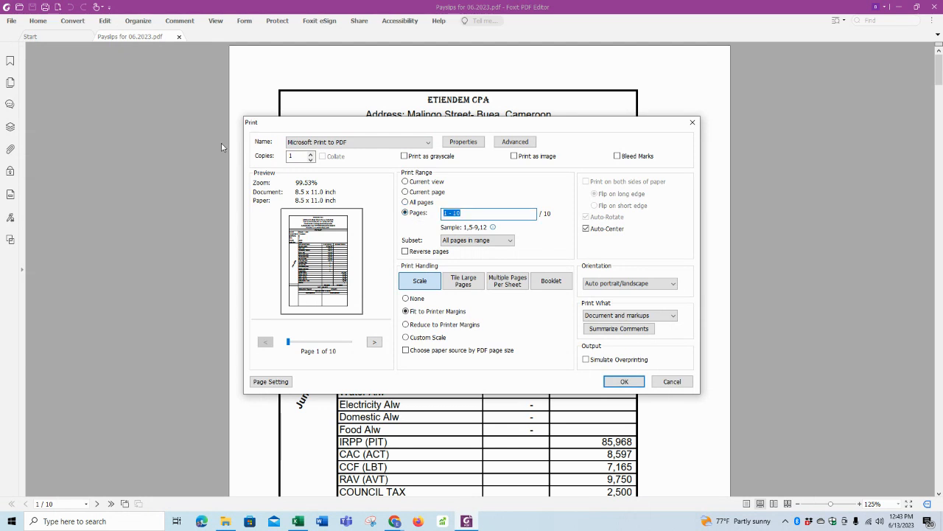
{"action": "type", "text": "8"}
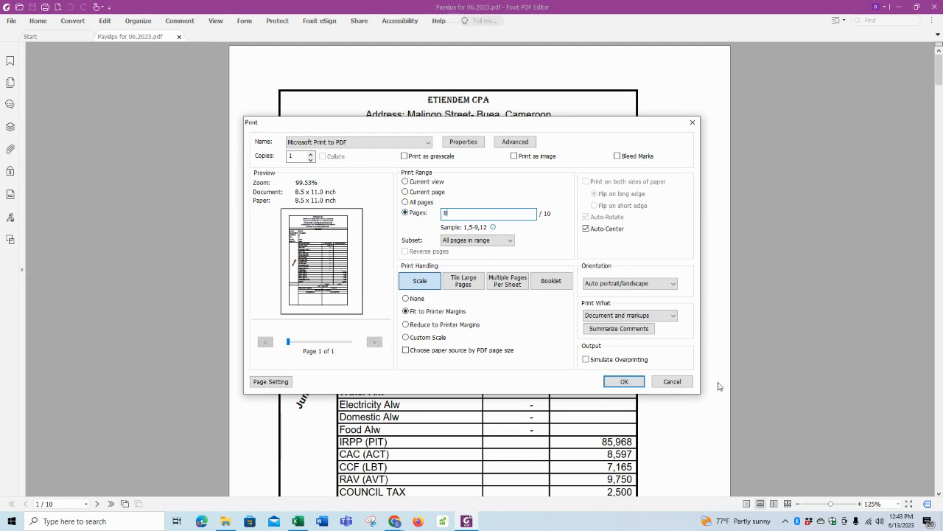
{"action": "left_click", "coordinate": [623, 381]}
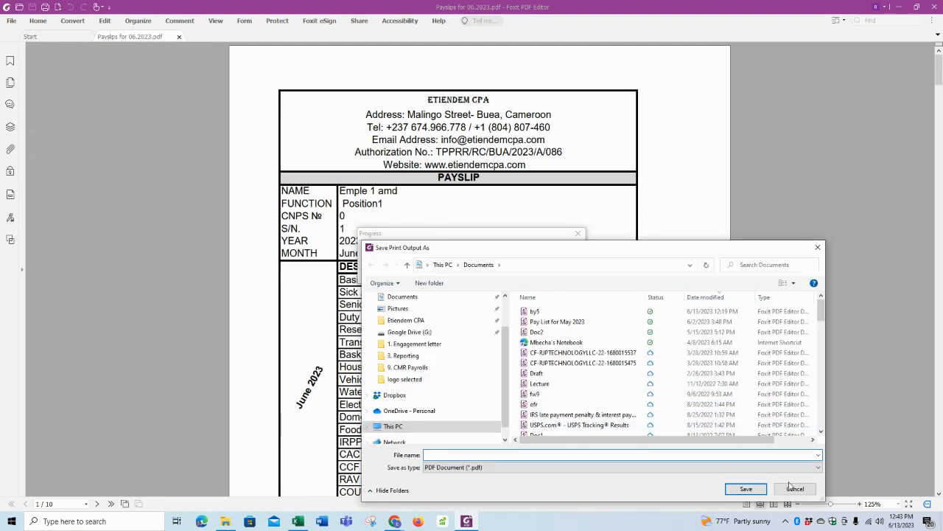
- Save the print output as a PDF document named tu in the Documents folder
{"action": "left_click", "coordinate": [740, 490]}
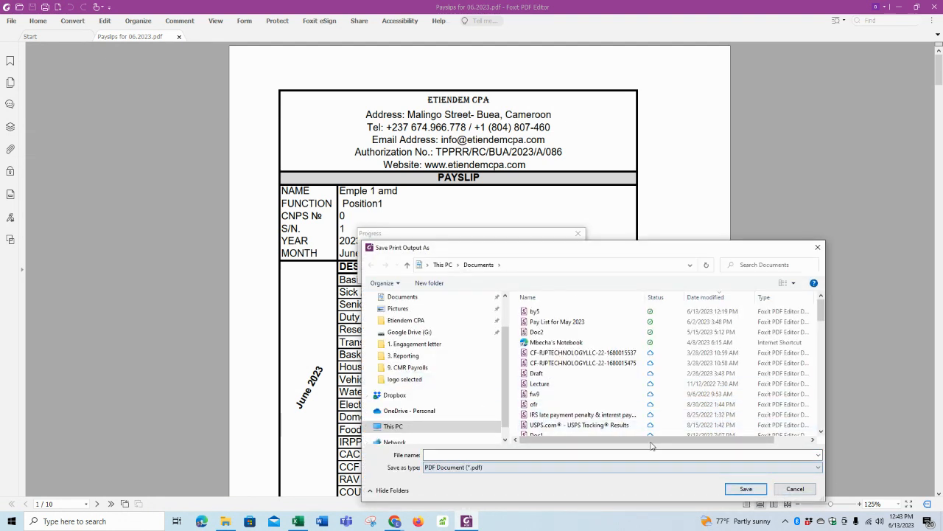
{"action": "left_click", "coordinate": [453, 454]}
{"action": "type", "text": "tu"}
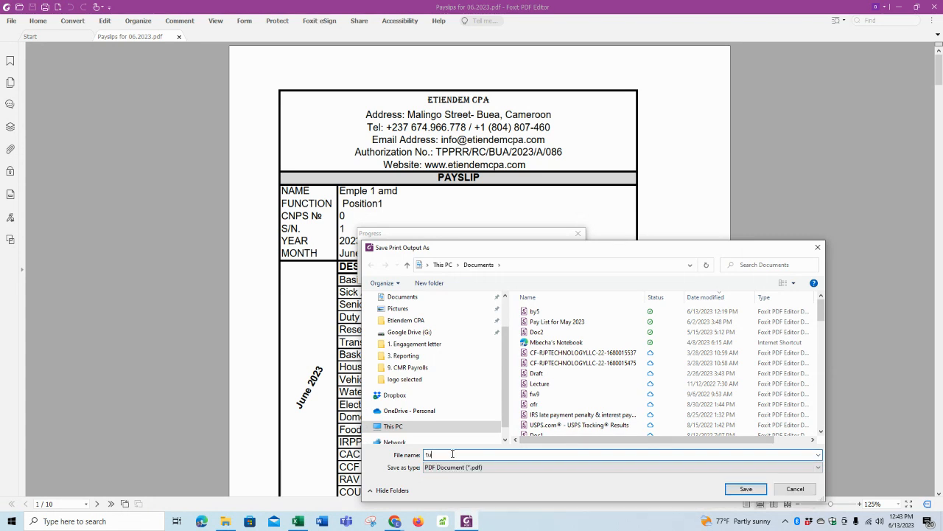
{"action": "left_click", "coordinate": [740, 488]}
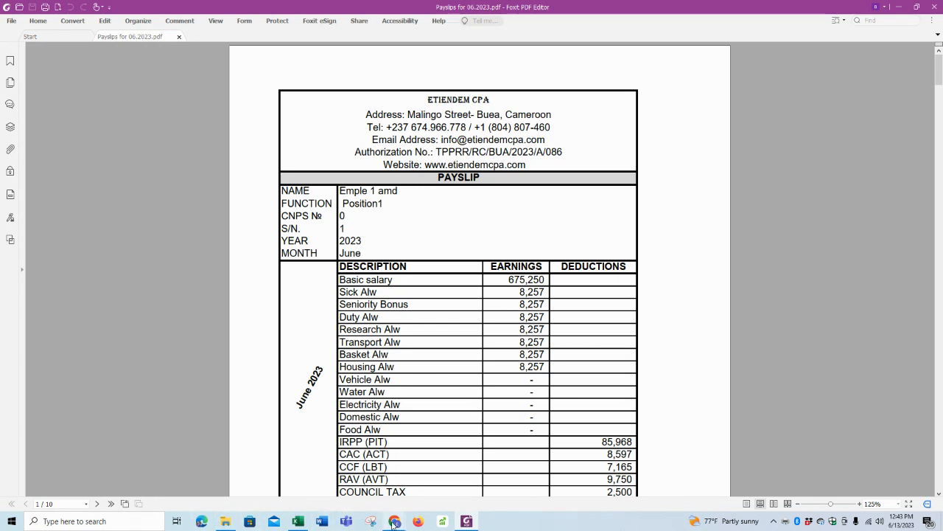
- Switch back to the payroll workbook in Excel and select the Name of Organization value cell
{"action": "left_click", "coordinate": [298, 521]}
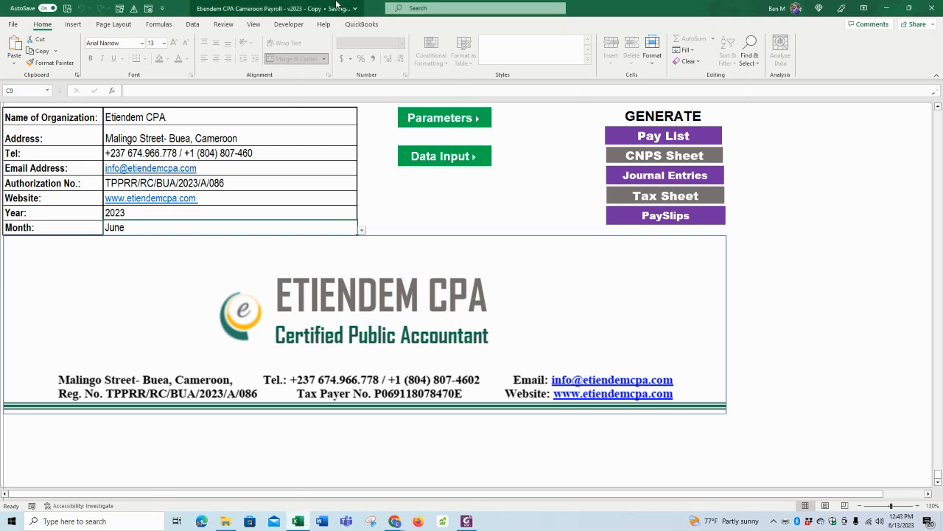
{"action": "left_click", "coordinate": [295, 124]}
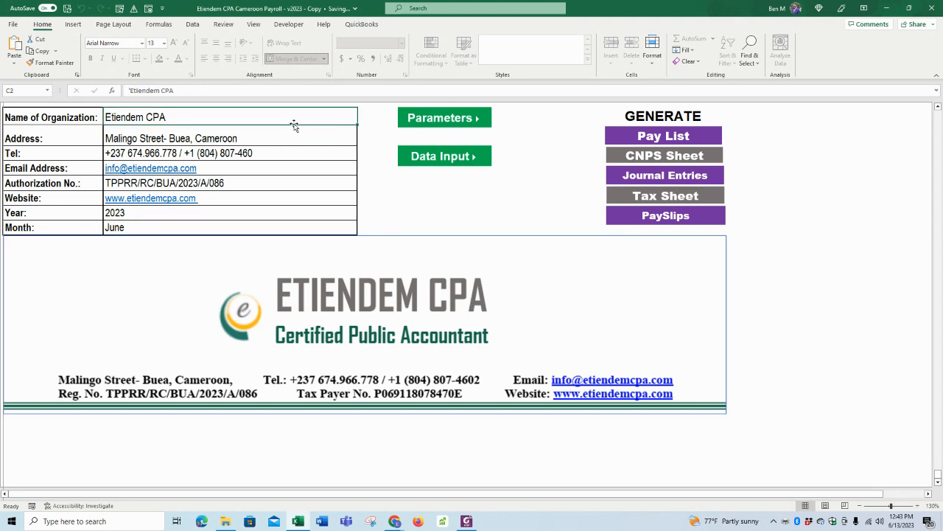